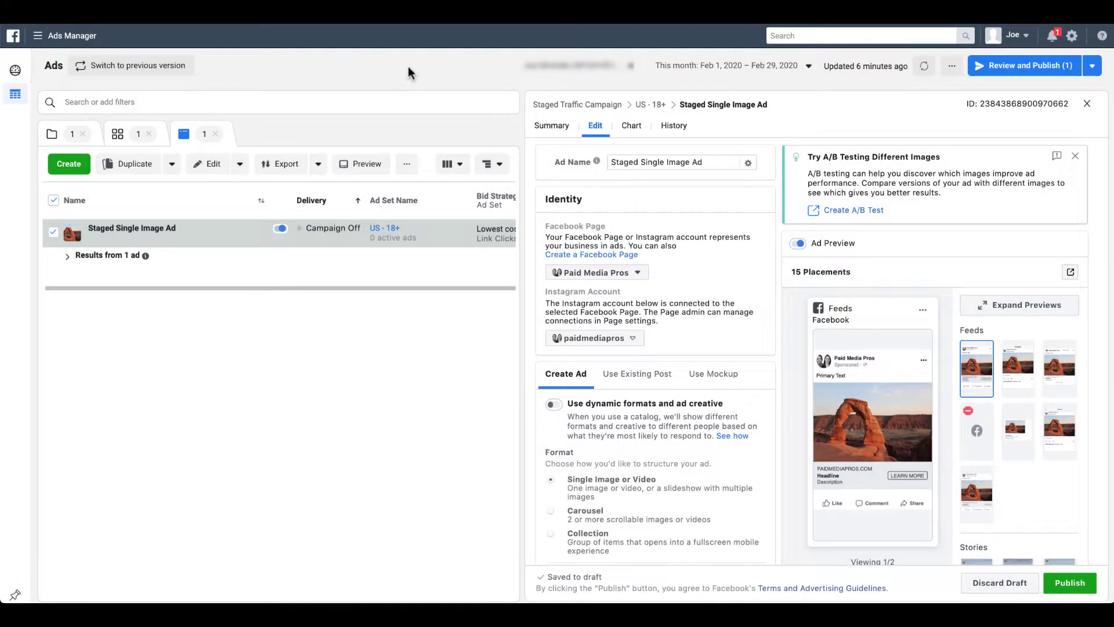
Examine the expanded previews of the ad across the feed, stories, in-stream, search and in-article placements
mouse_move(155, 249)
click(1043, 310)
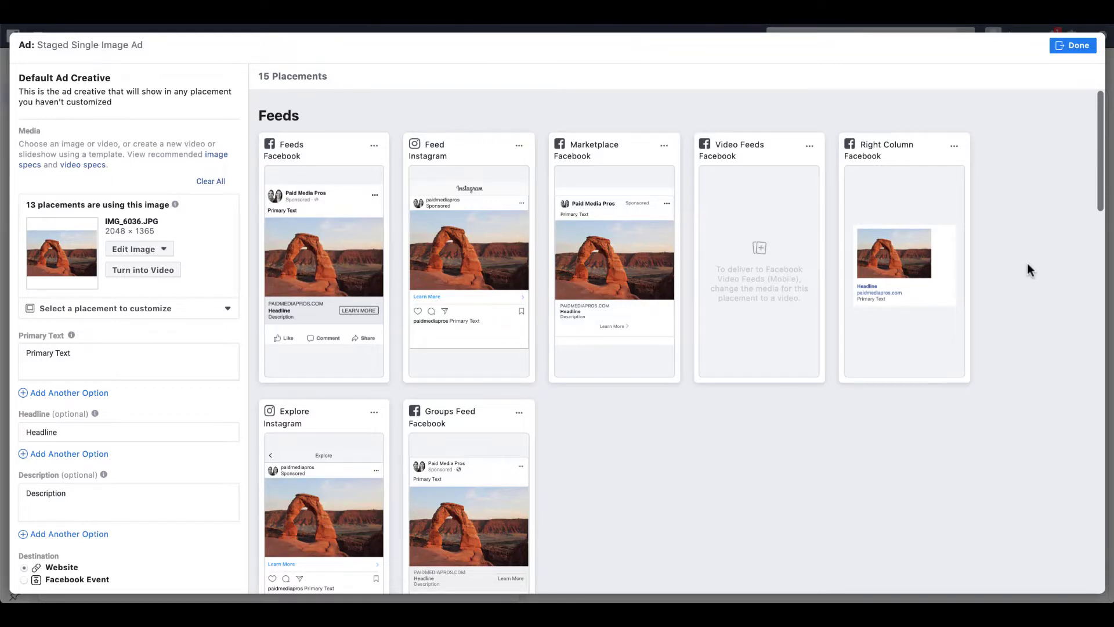
scroll(1027, 263, down, 1)
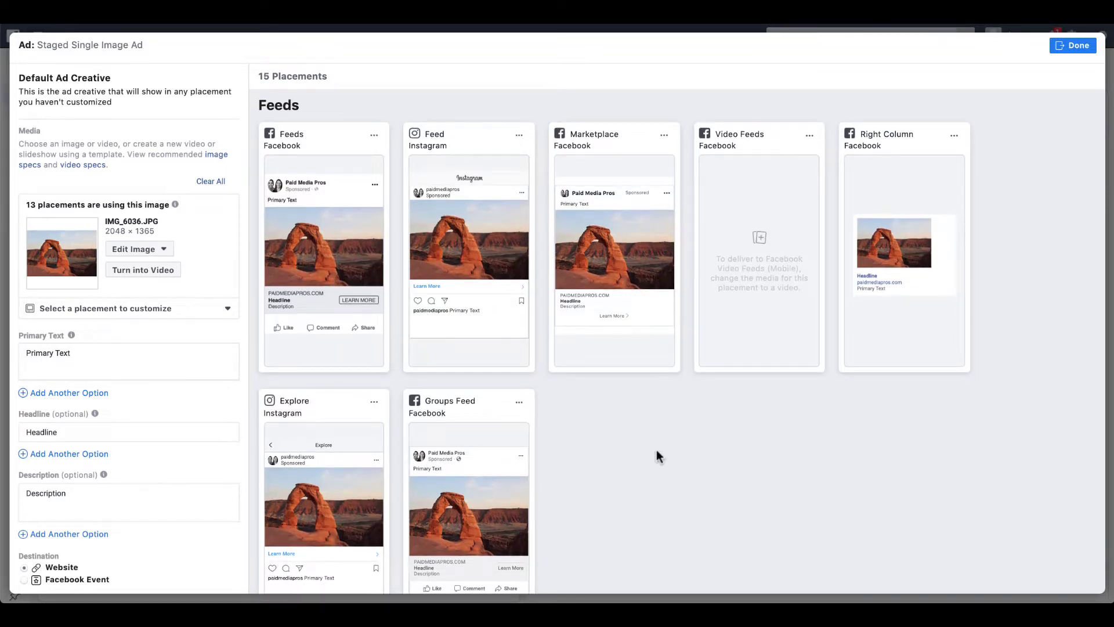
scroll(709, 427, down, 3)
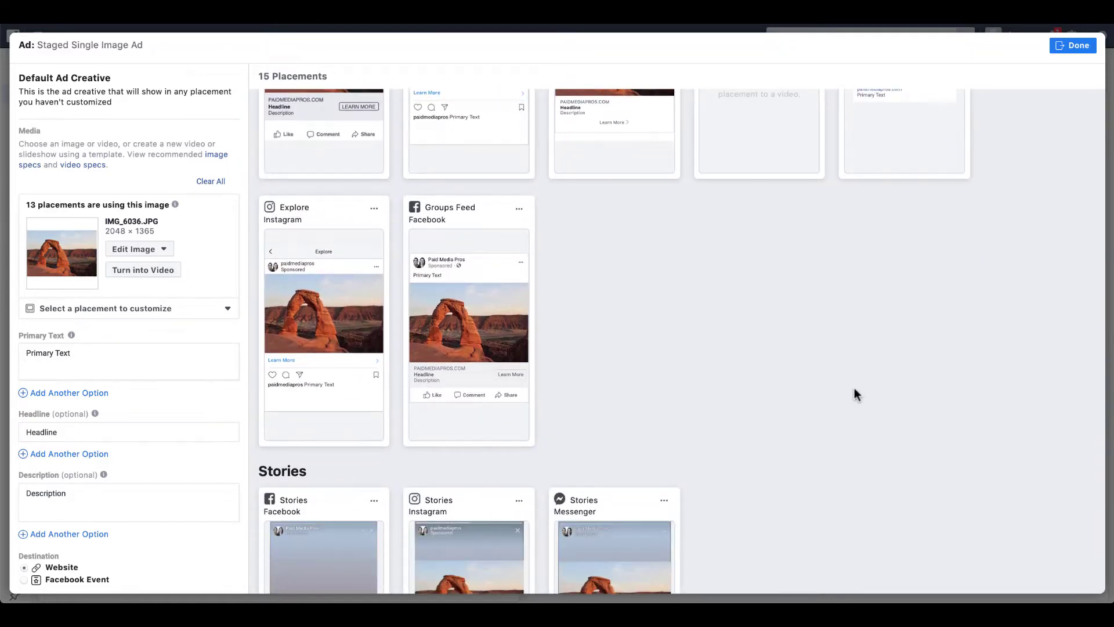
scroll(854, 389, down, 4)
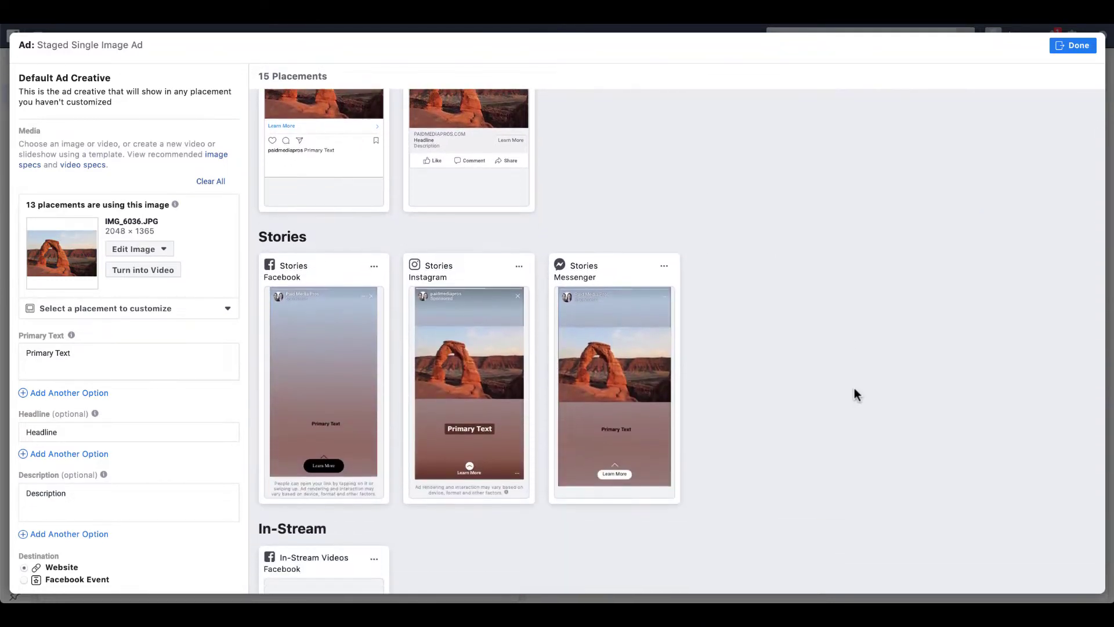
scroll(855, 394, down, 2)
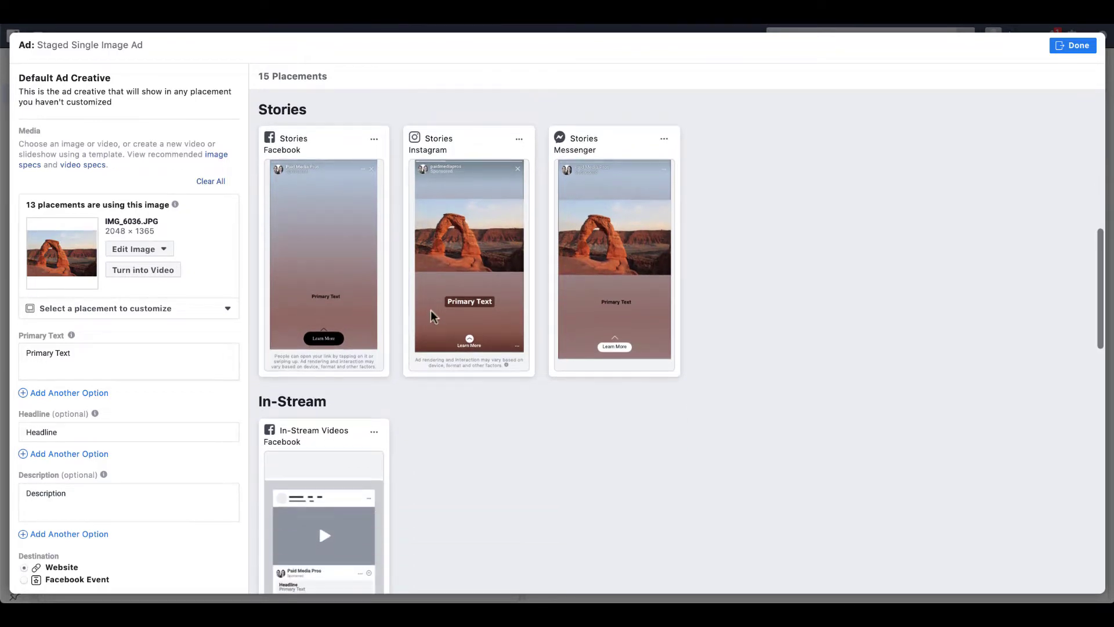
mouse_move(352, 232)
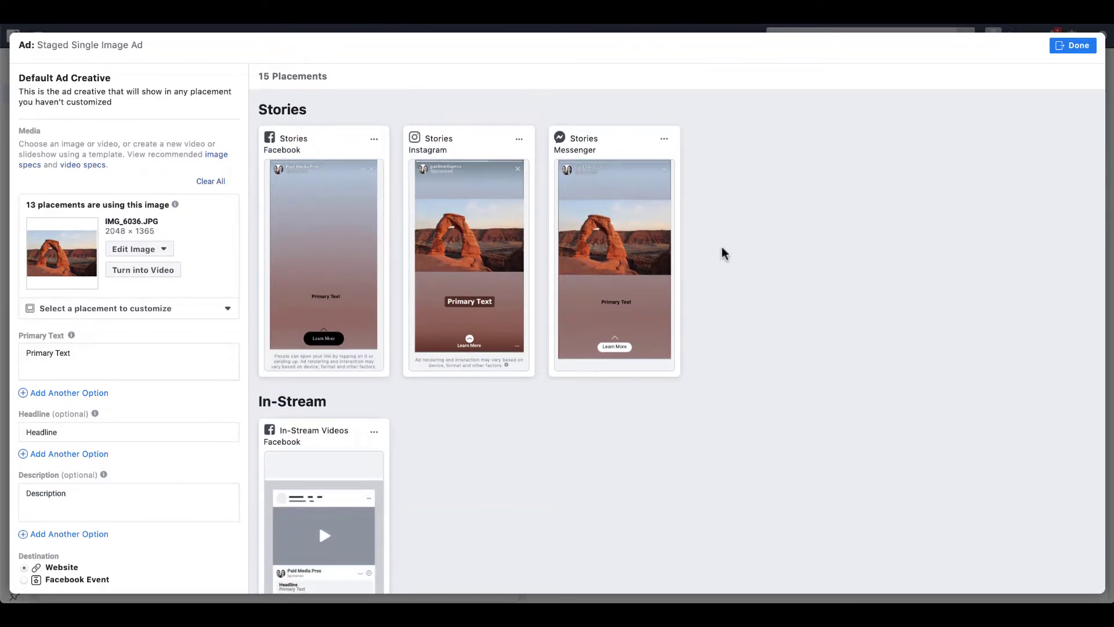
scroll(766, 261, down, 5)
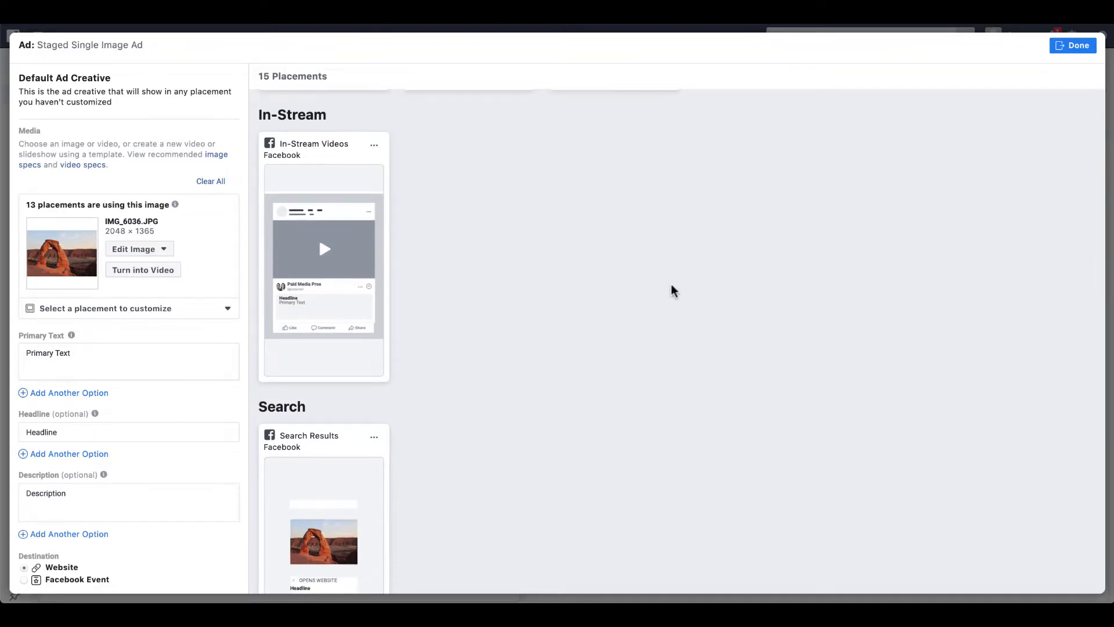
scroll(682, 293, down, 3)
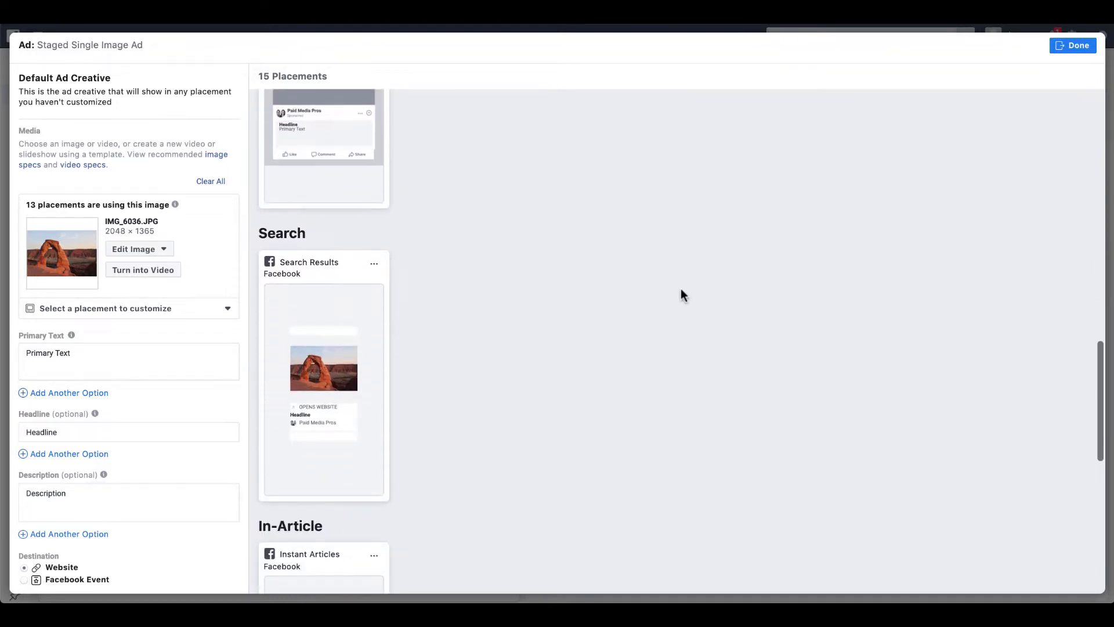
scroll(682, 291, down, 5)
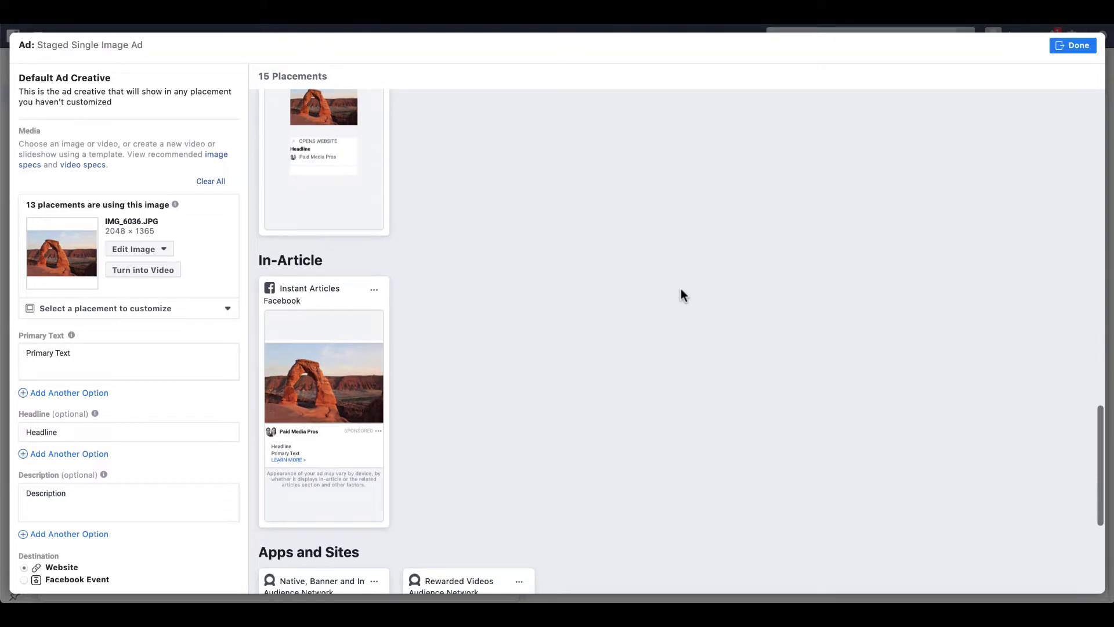
scroll(681, 288, up, 15)
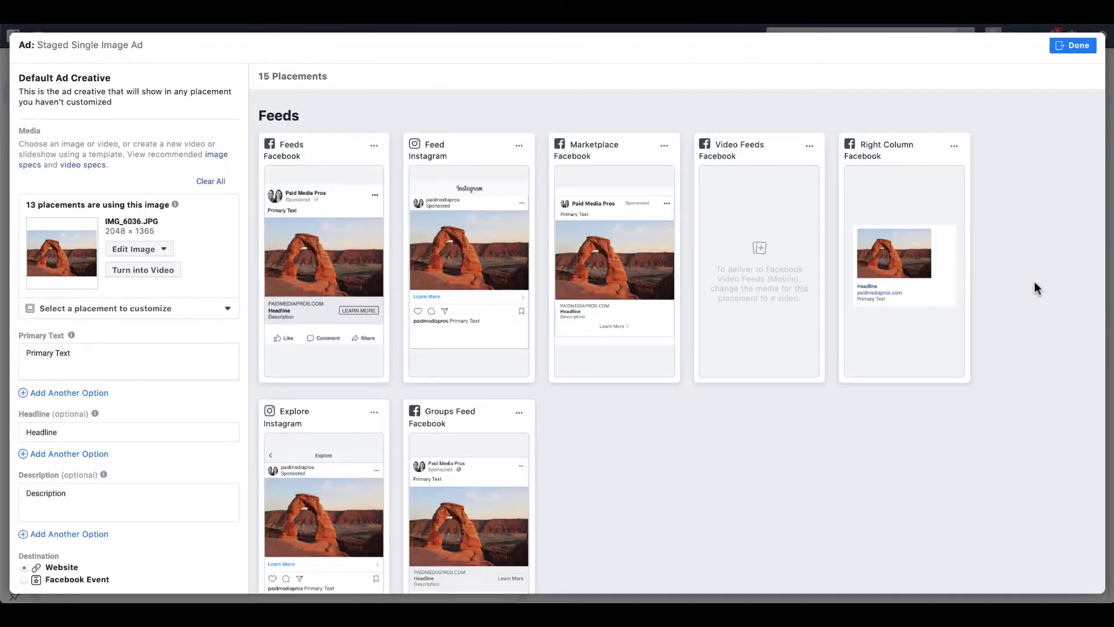
mouse_move(918, 287)
key(Escape)
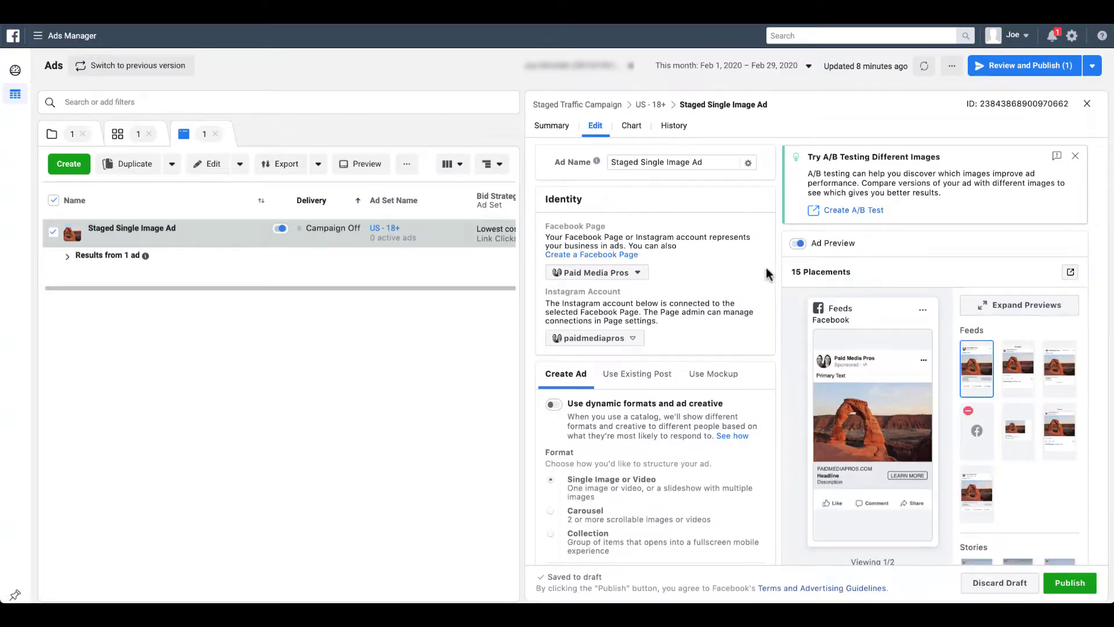
Open the media customization for the Feeds placement group, Square (1:1)
scroll(766, 275, down, 3)
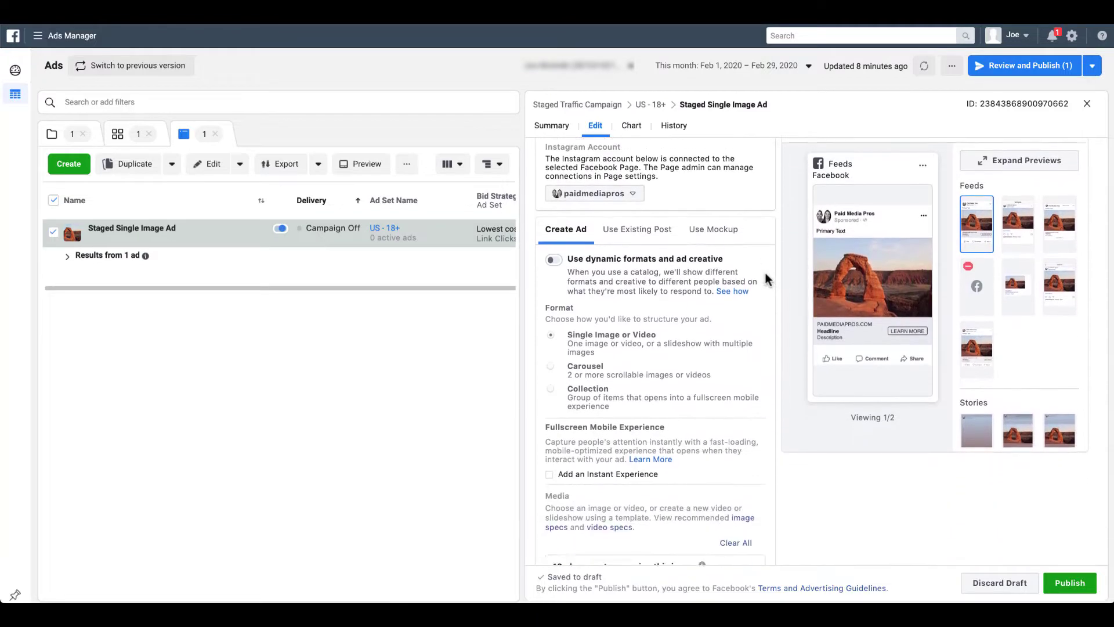
scroll(765, 277, down, 5)
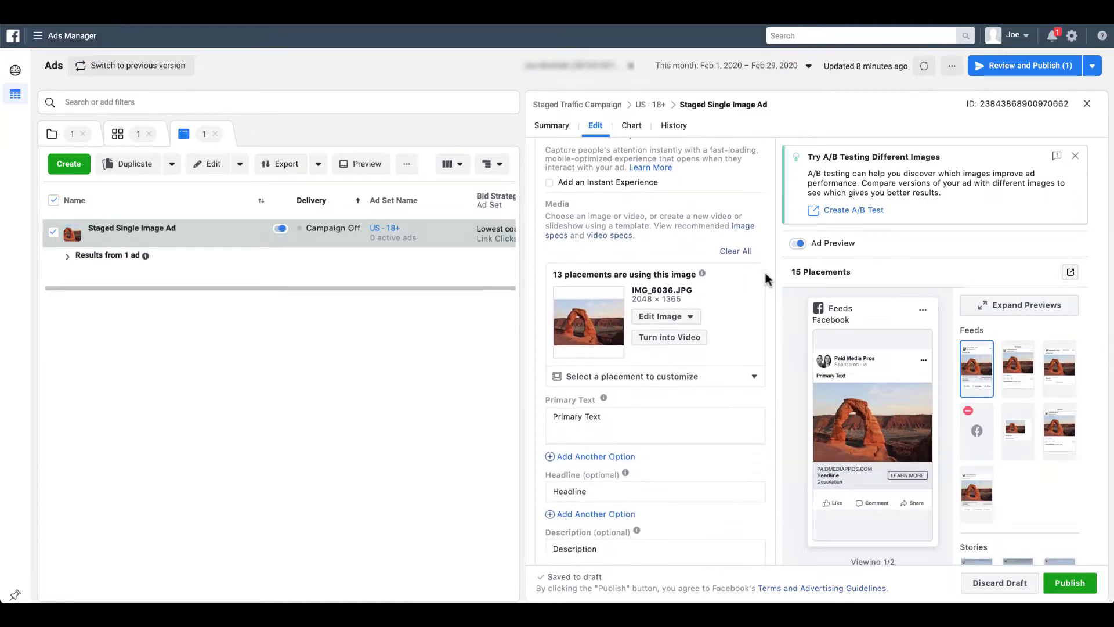
scroll(765, 272, down, 1)
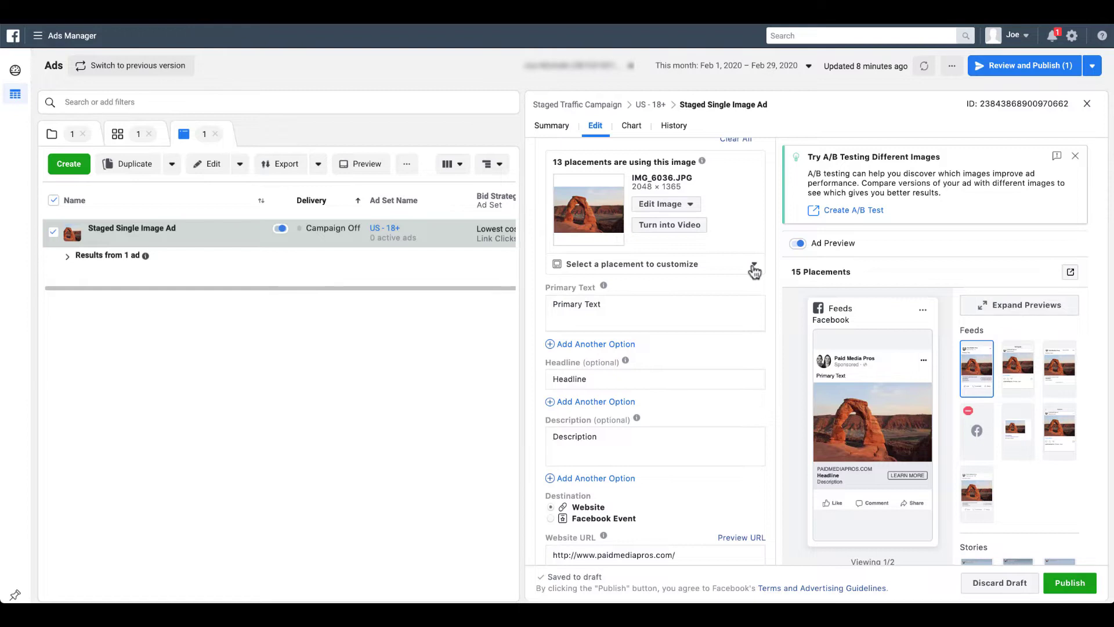
click(754, 267)
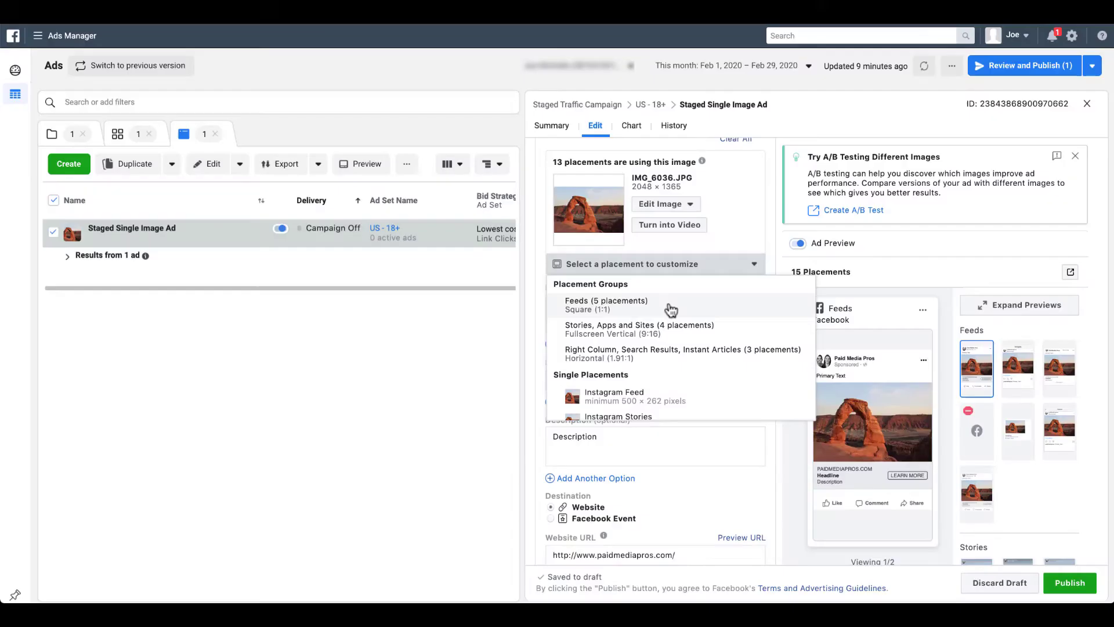
click(670, 307)
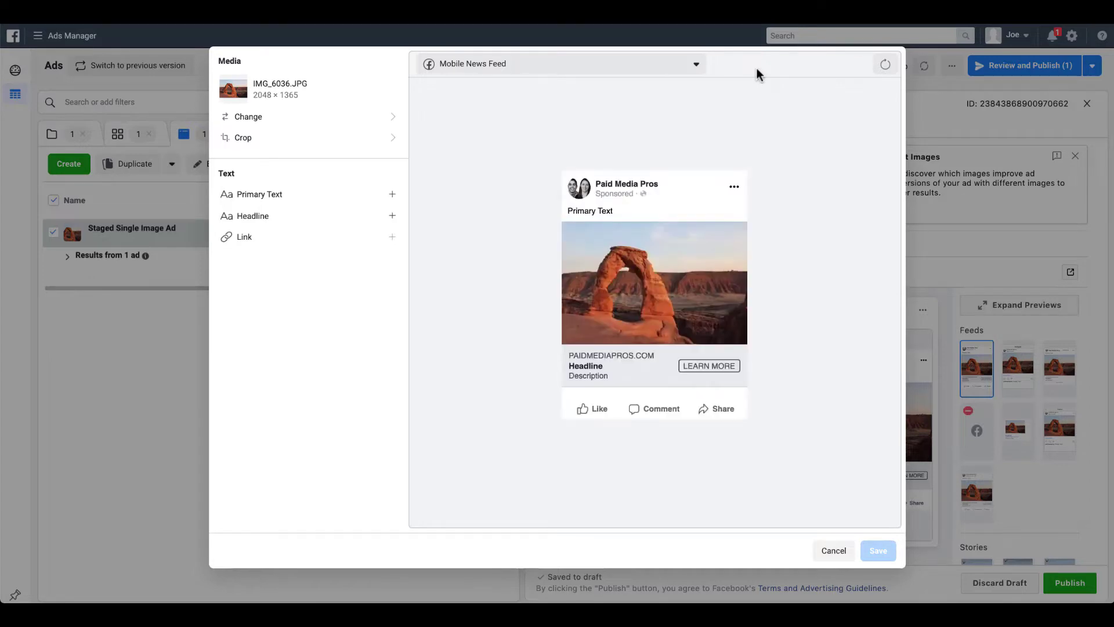
Look through the preview placements of the Feeds group and the account images offered as replacement media
click(697, 67)
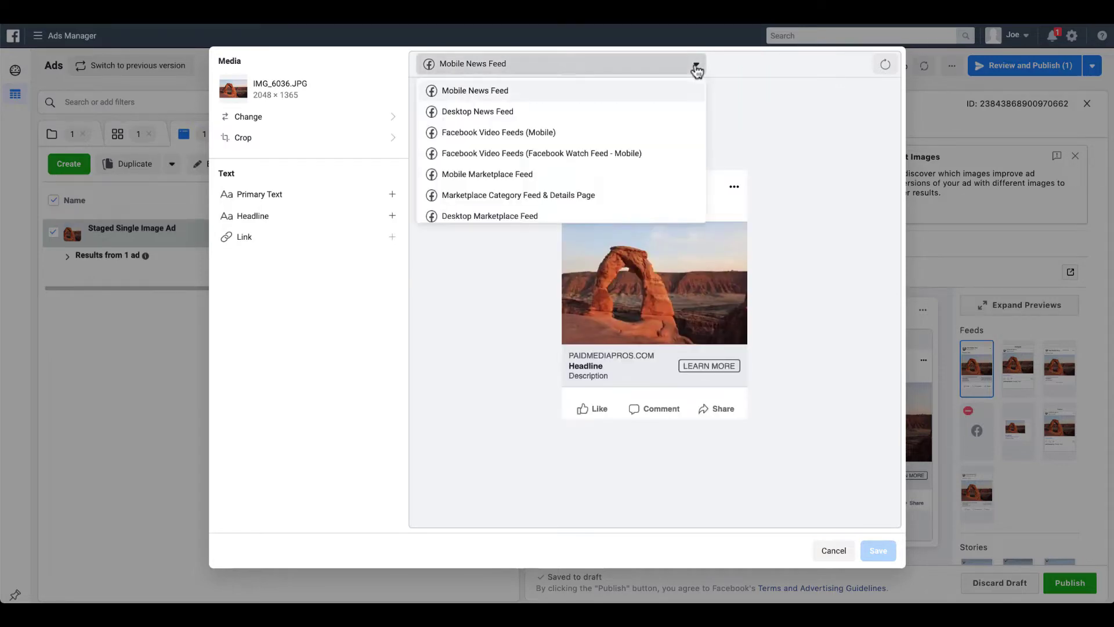
scroll(636, 150, down, 3)
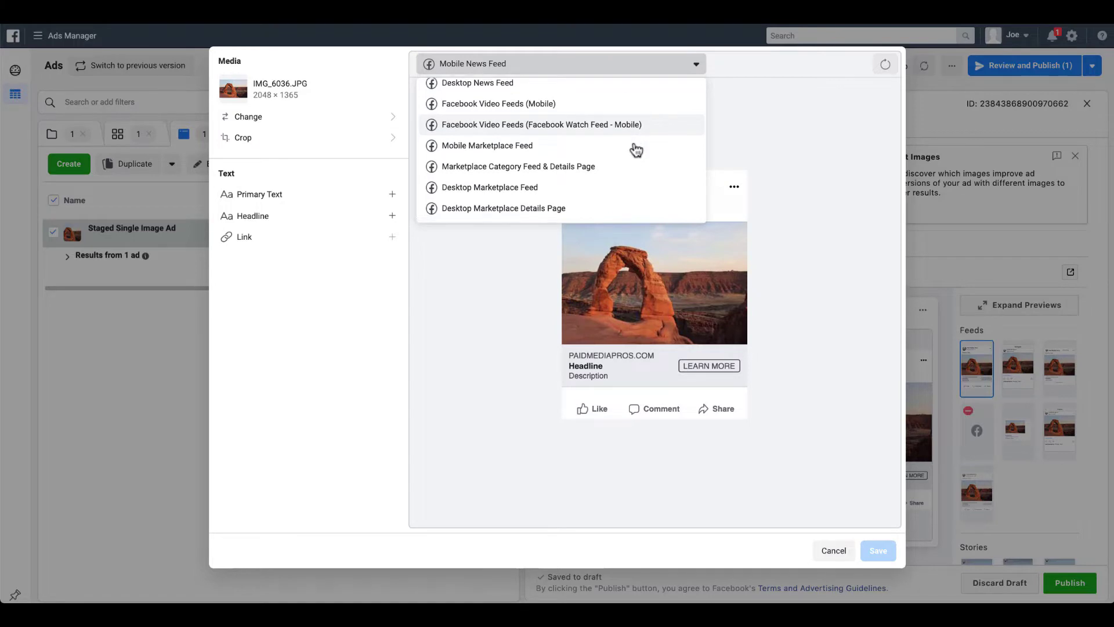
scroll(636, 150, up, 3)
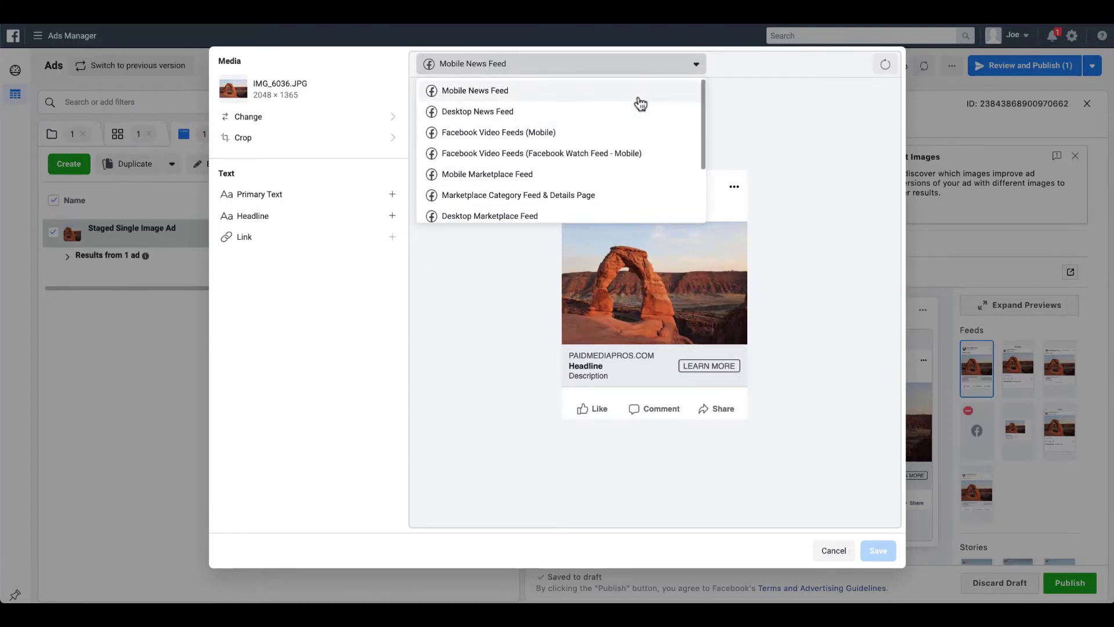
click(748, 111)
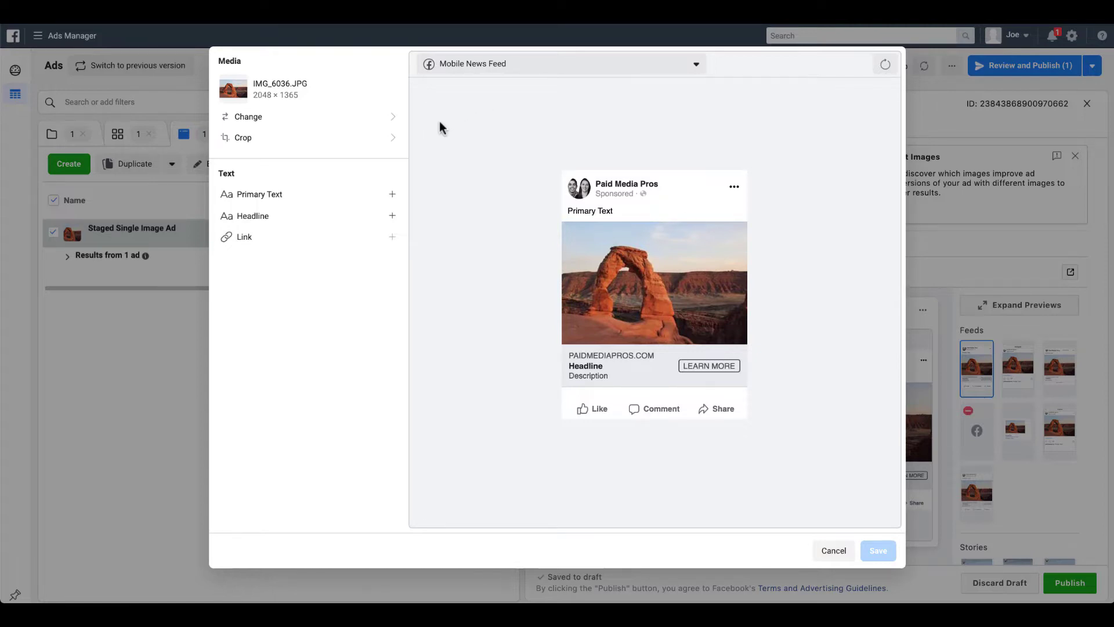
click(332, 123)
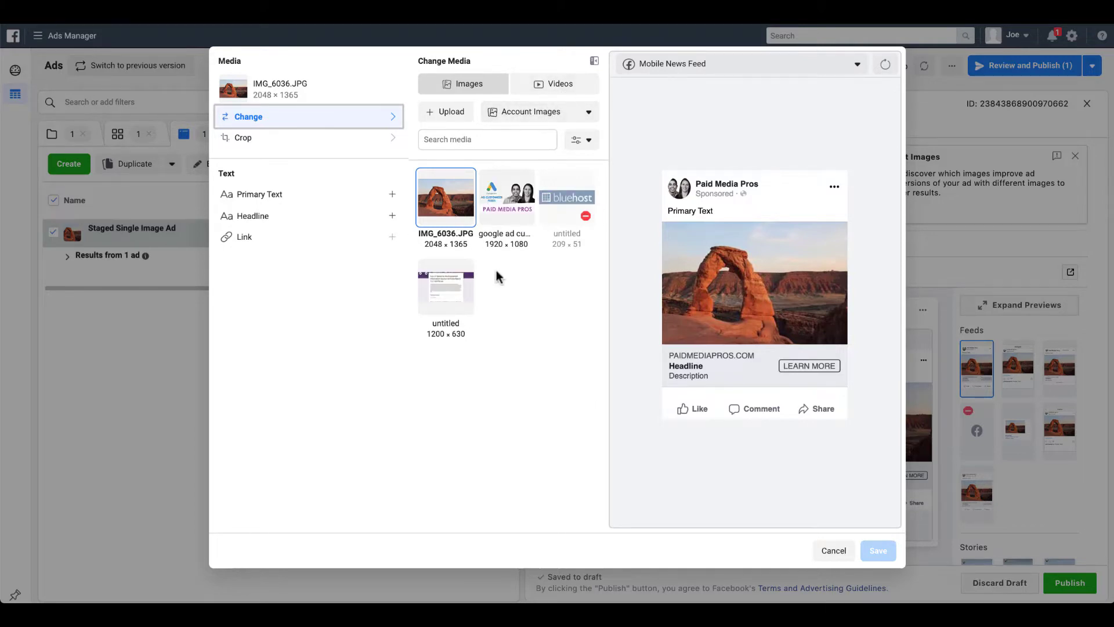
Crop the Feeds image to Square 1:1 and shift the crop frame left to center the rock arch
click(302, 141)
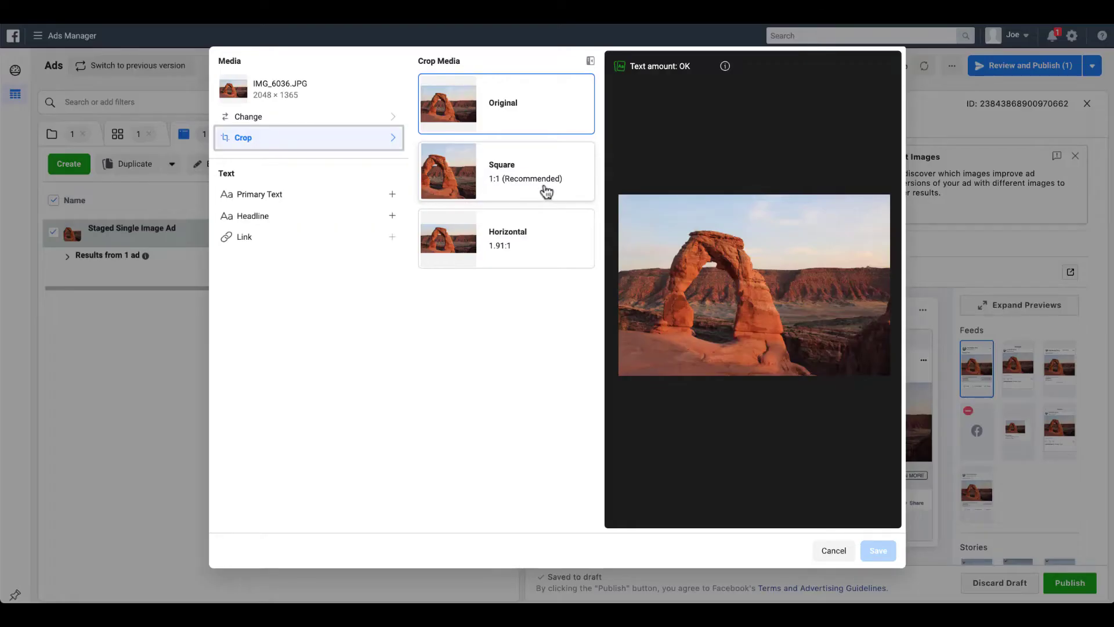
click(545, 190)
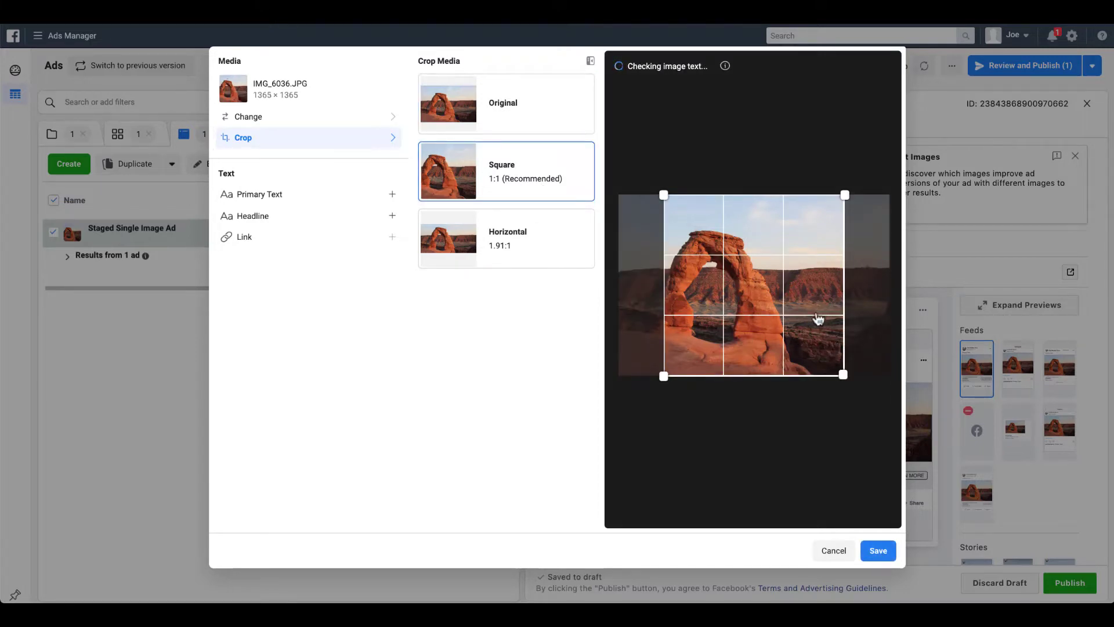
mouse_move(818, 318)
mouse_down()
mouse_move(751, 328)
mouse_move(878, 327)
mouse_move(801, 327)
mouse_up()
mouse_move(825, 375)
mouse_down()
mouse_move(764, 329)
mouse_move(707, 352)
mouse_move(875, 359)
mouse_move(709, 355)
mouse_move(812, 336)
mouse_move(803, 340)
mouse_move(844, 381)
mouse_move(824, 374)
mouse_up()
drag(791, 327, 785, 343)
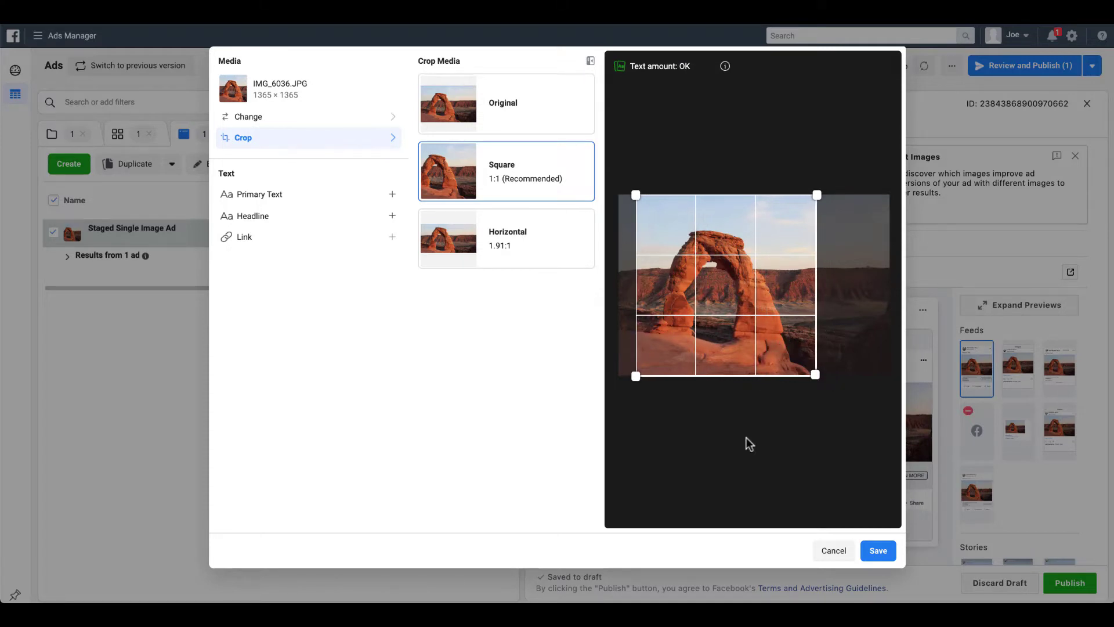
Review the Primary Text, Headline and Link settings of the Feeds customization, and save it
click(347, 198)
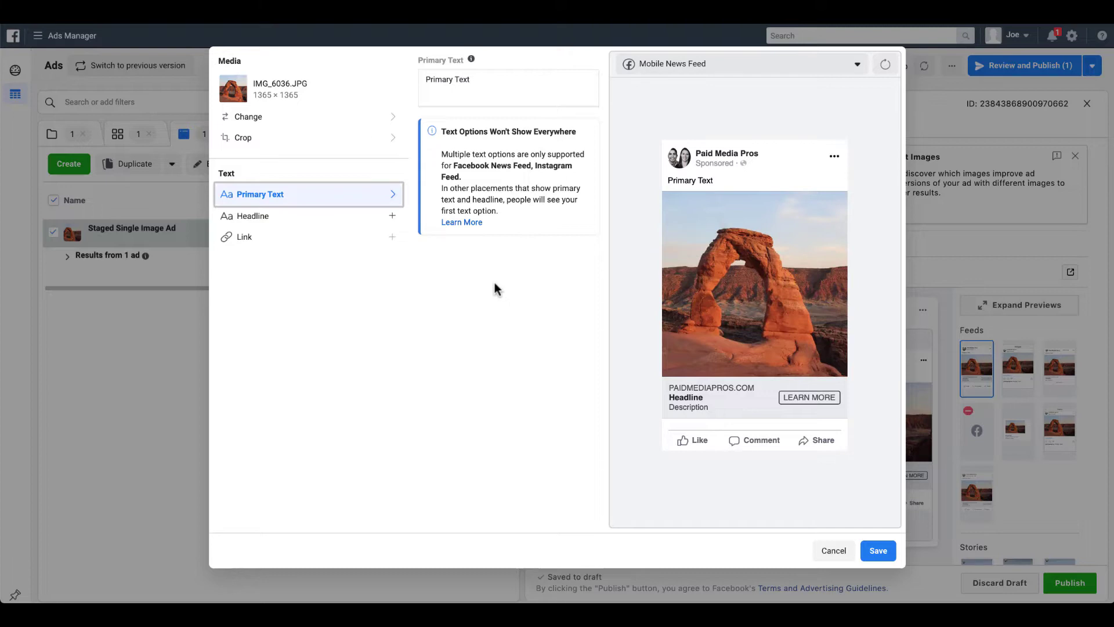
click(363, 218)
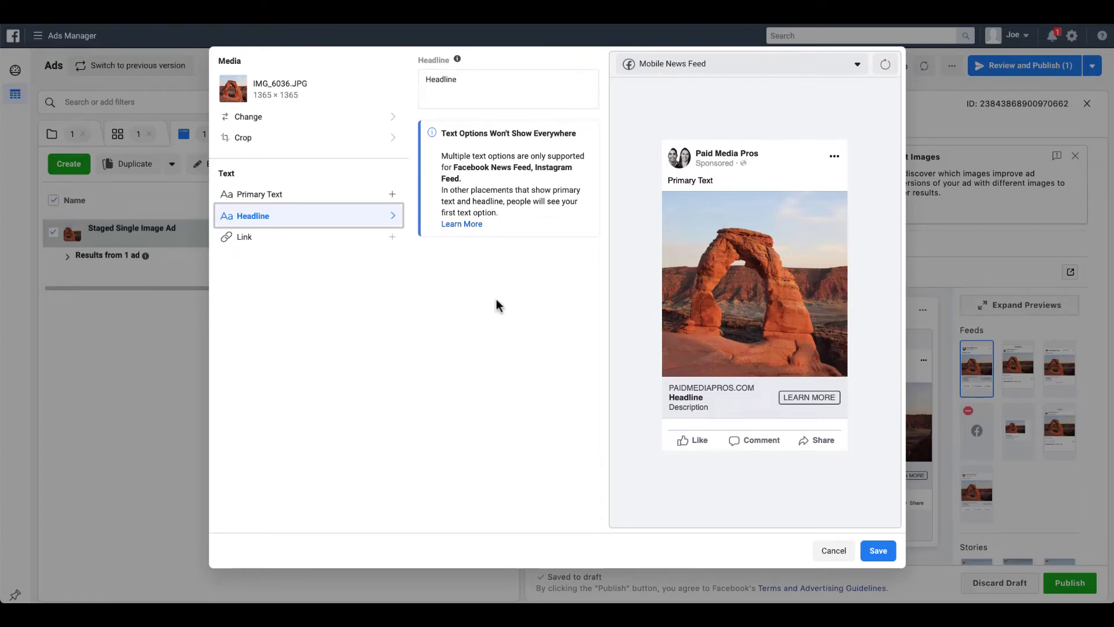
click(385, 238)
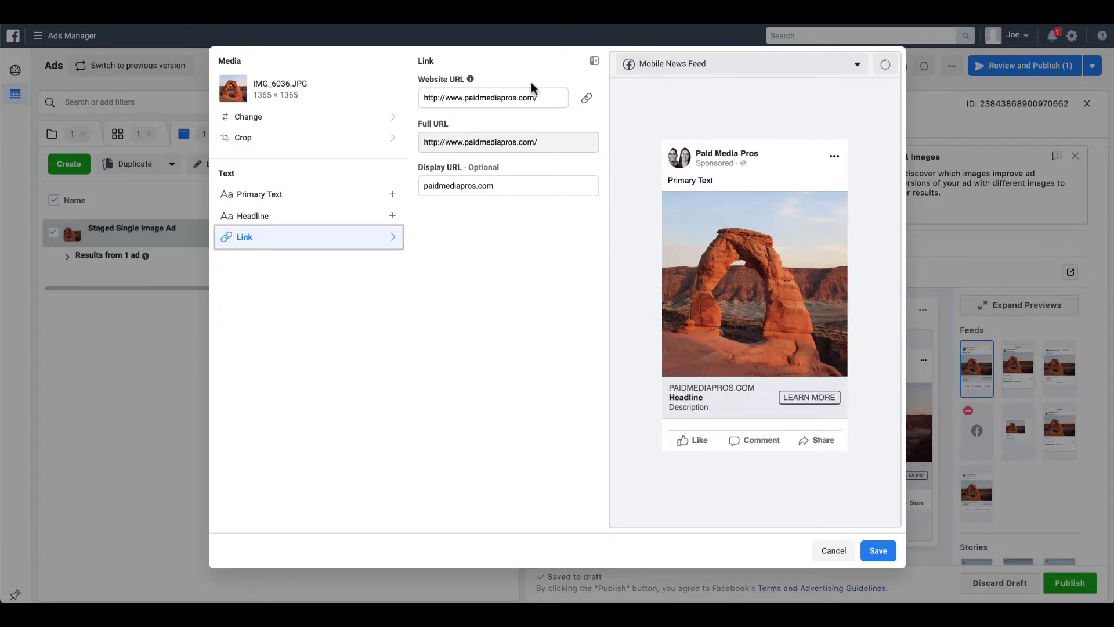
mouse_move(469, 79)
click(878, 551)
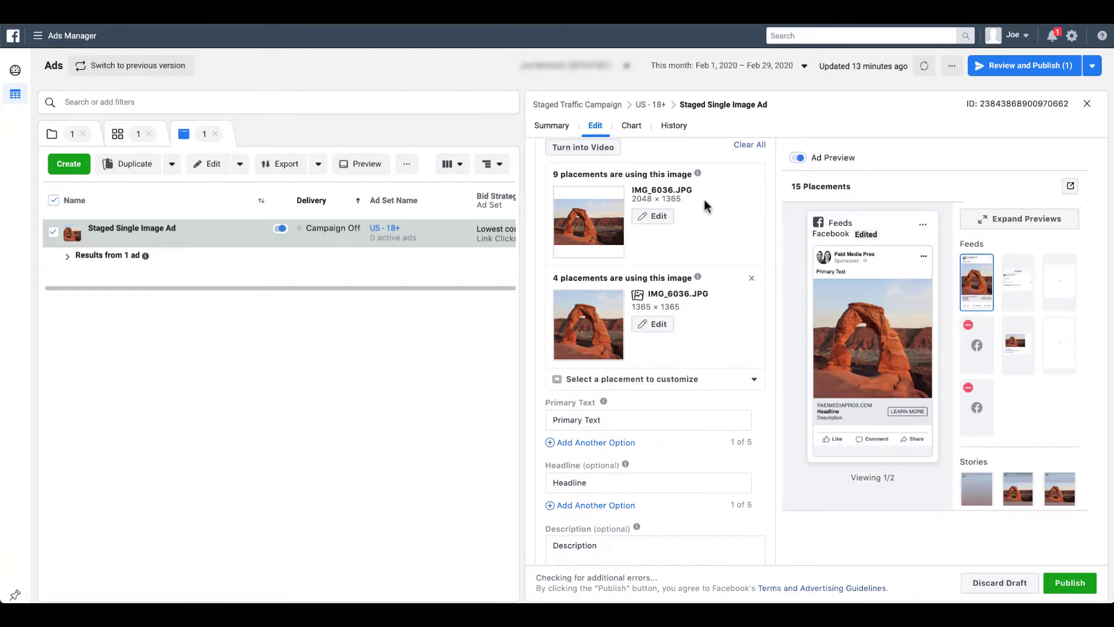
Check which placements use each image version and view the customization options for the Stories, Apps and Sites group
mouse_move(642, 177)
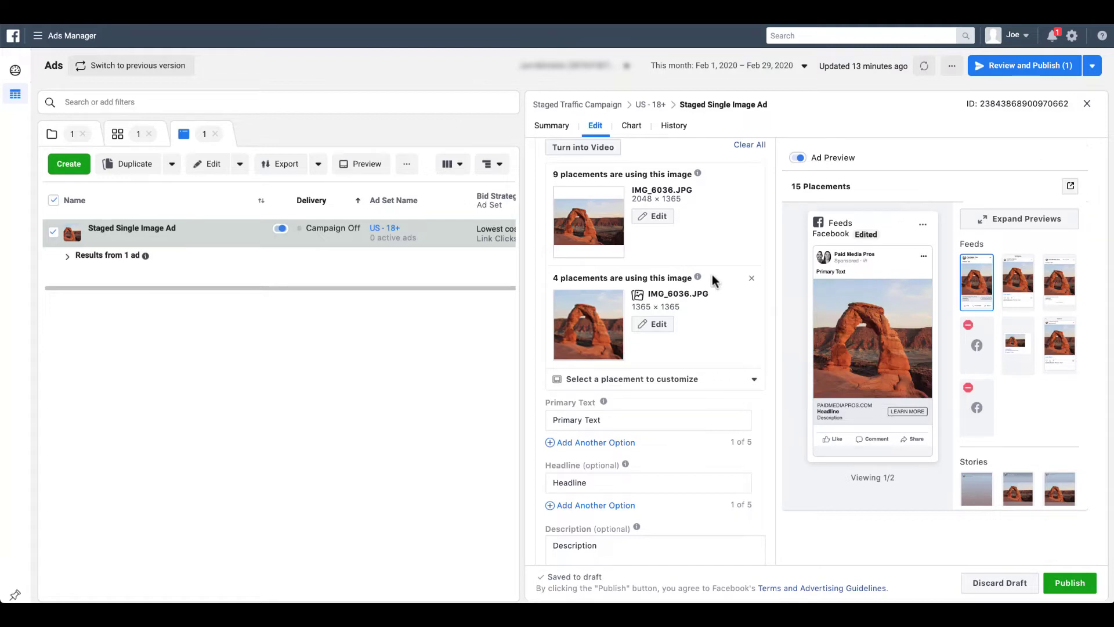
mouse_move(698, 278)
click(756, 383)
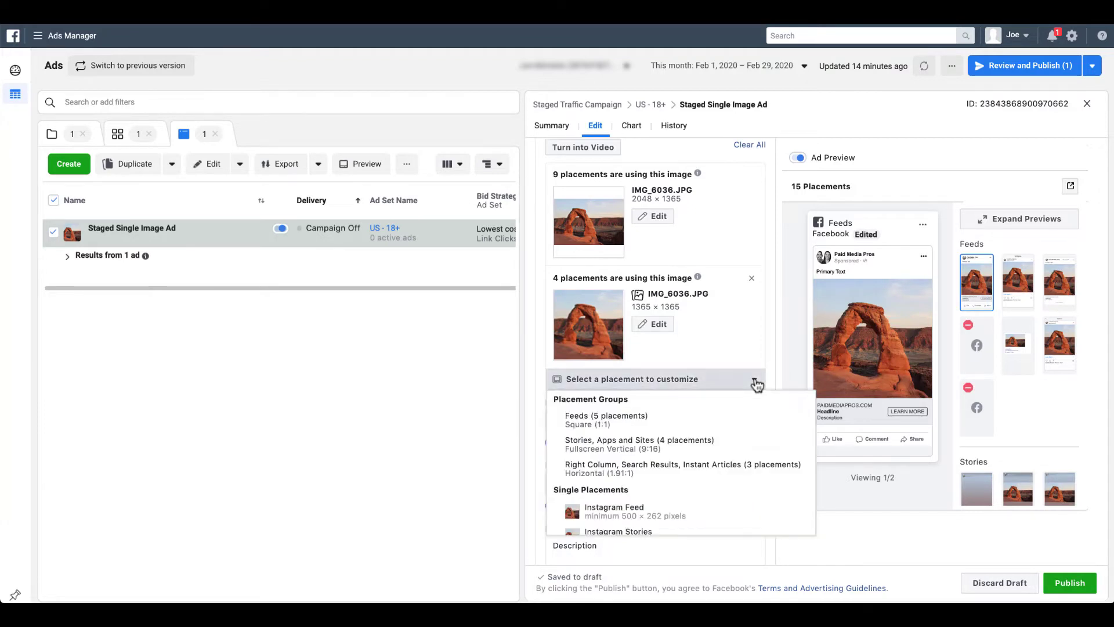
click(745, 446)
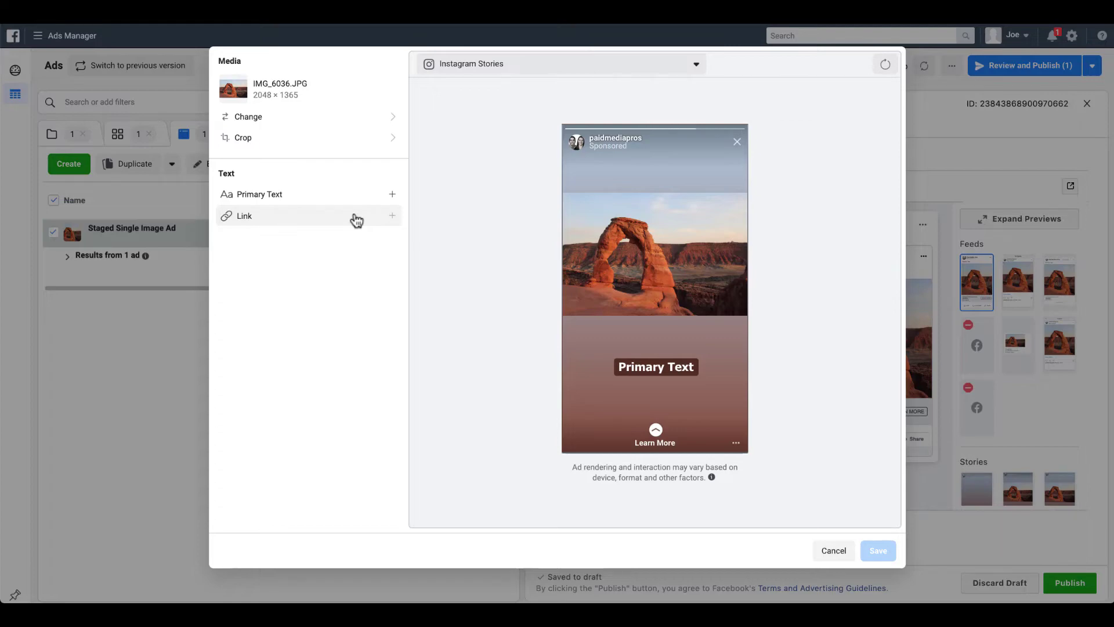
click(830, 553)
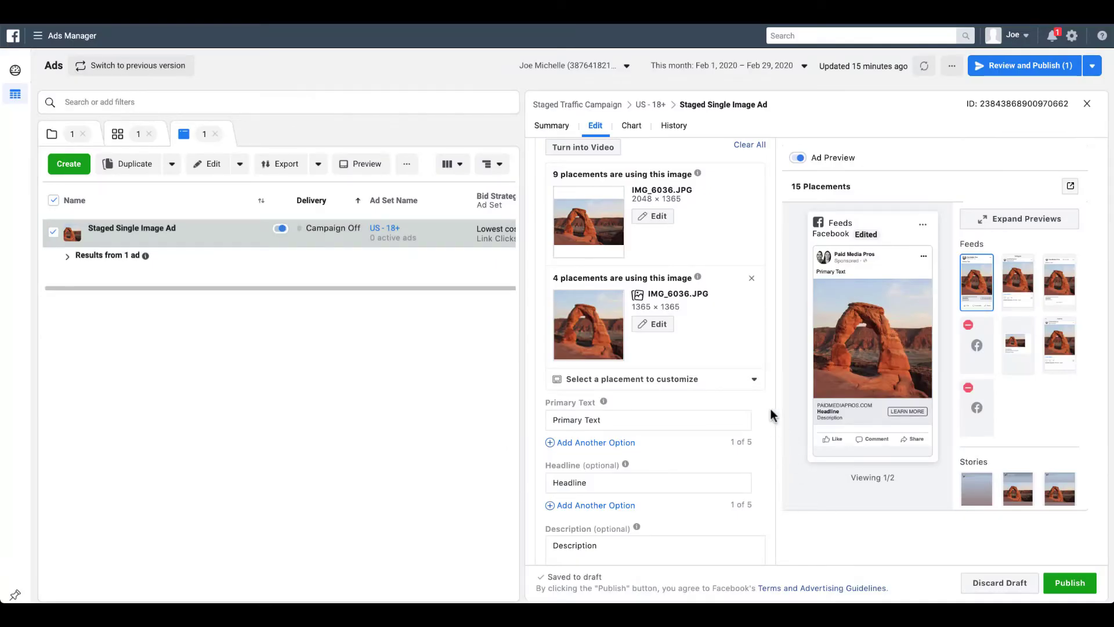
Open the customization of the single Instagram Stories placement
click(755, 384)
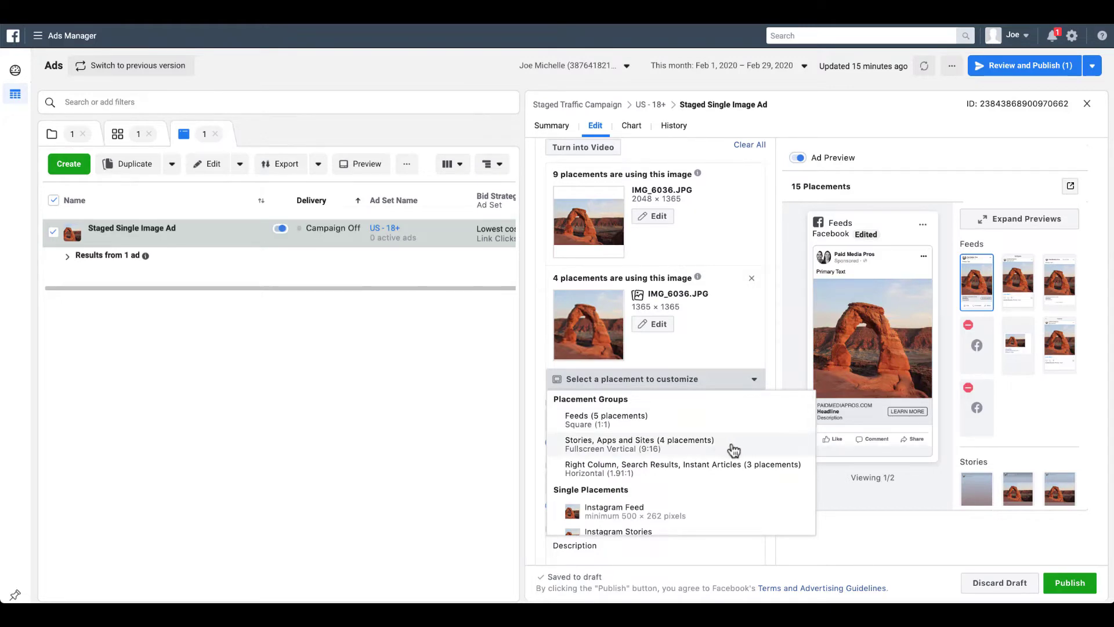
scroll(733, 450, down, 2)
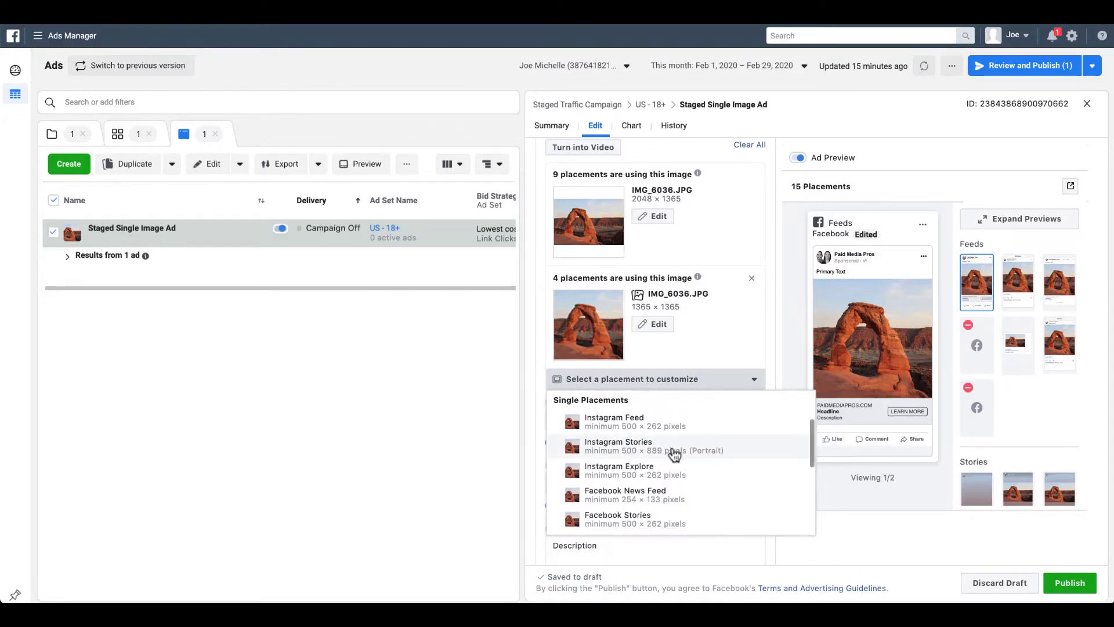
click(671, 450)
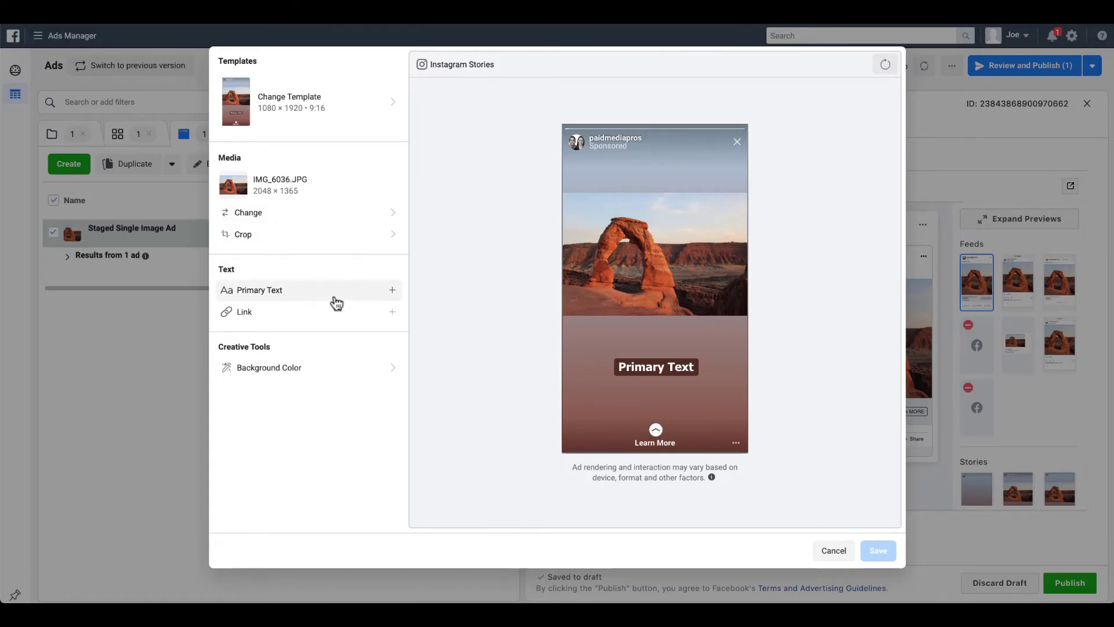
Try a solid brown and a #90501D-to-#2C302F gradient background for the story, and restore the automatic solid background
click(325, 371)
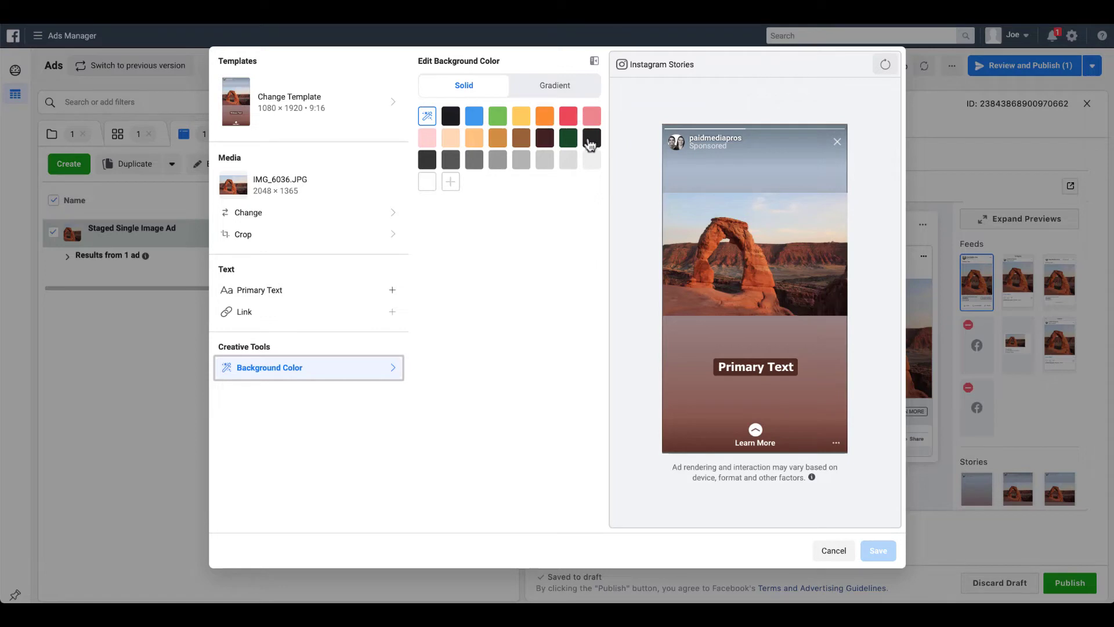
click(522, 139)
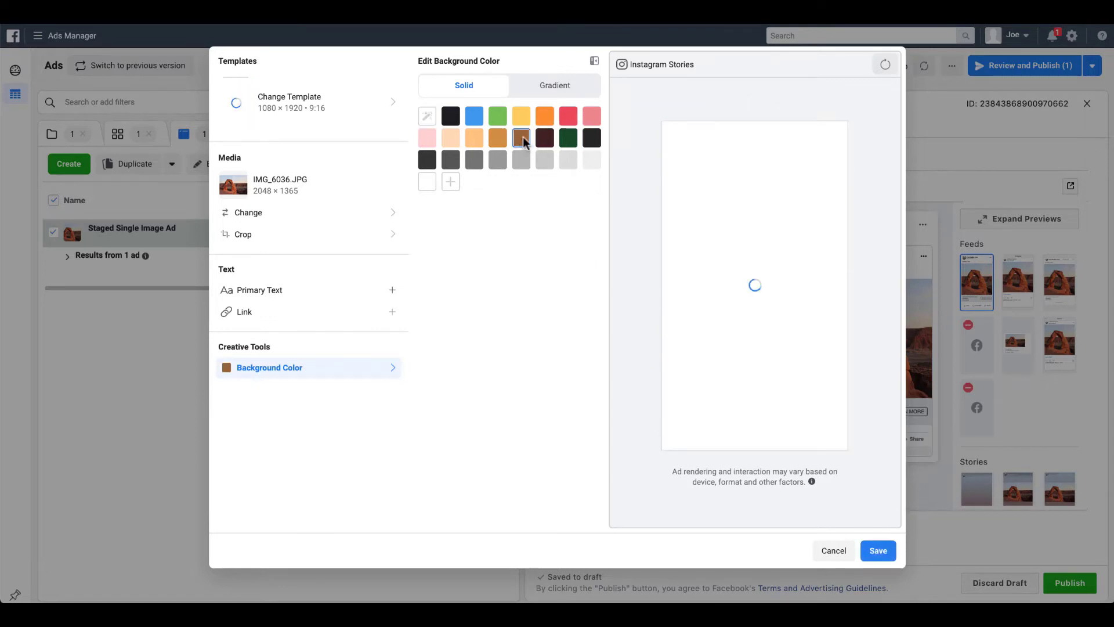
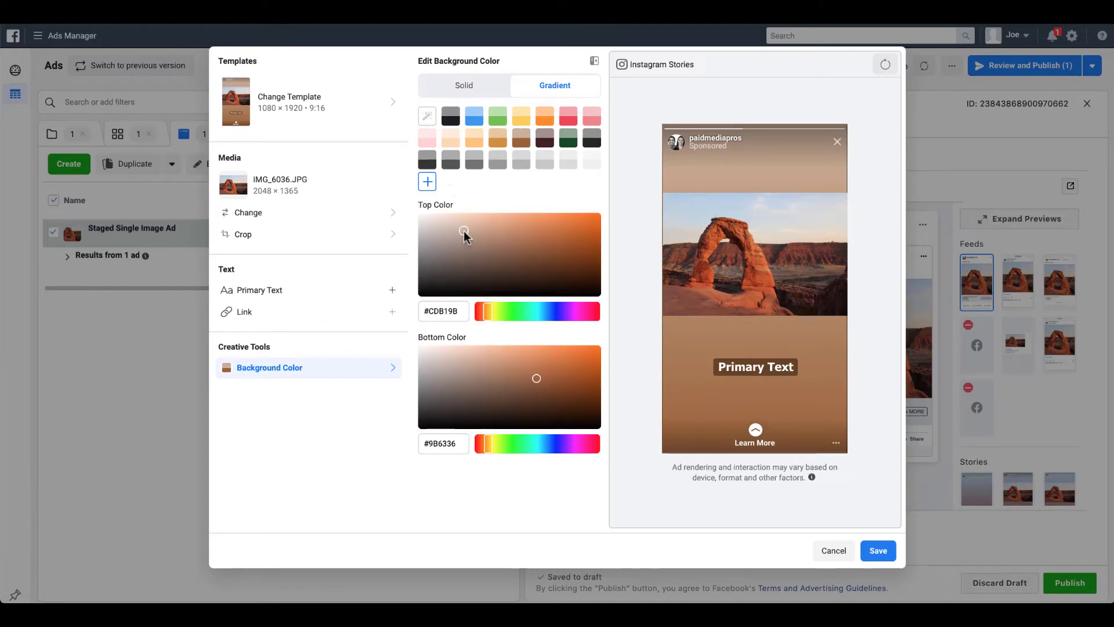
drag(464, 231, 562, 249)
drag(538, 379, 432, 412)
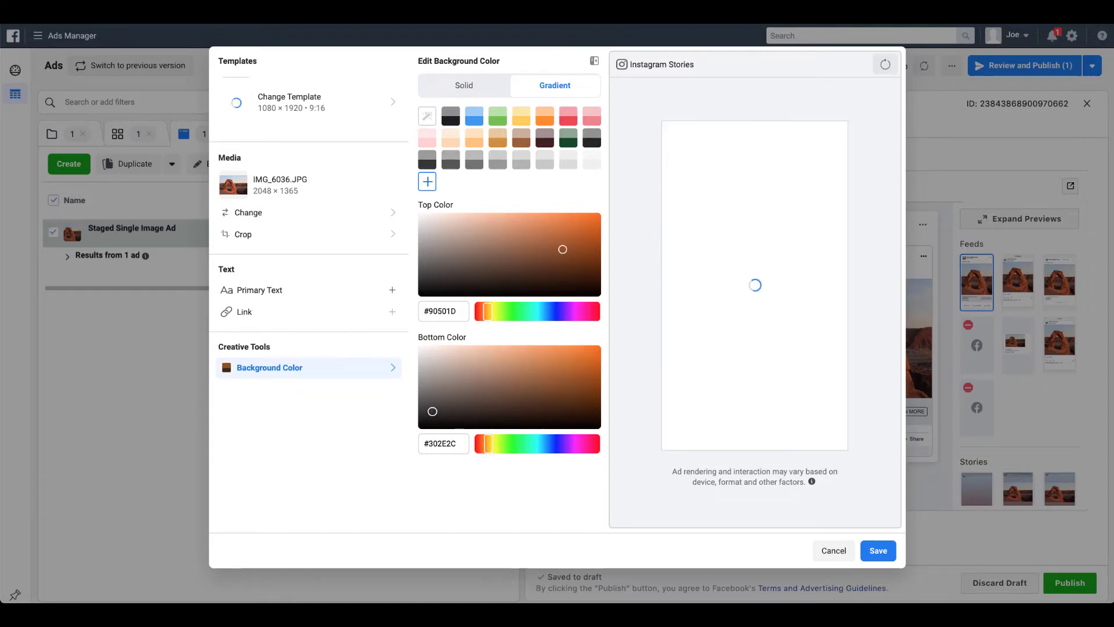
drag(489, 442, 536, 443)
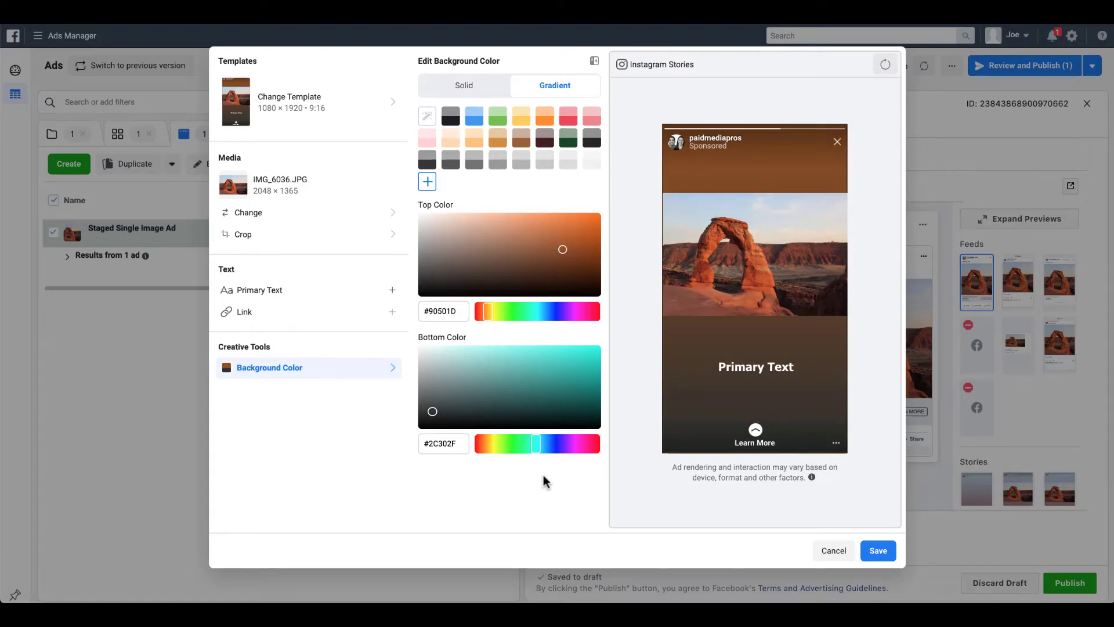
click(463, 87)
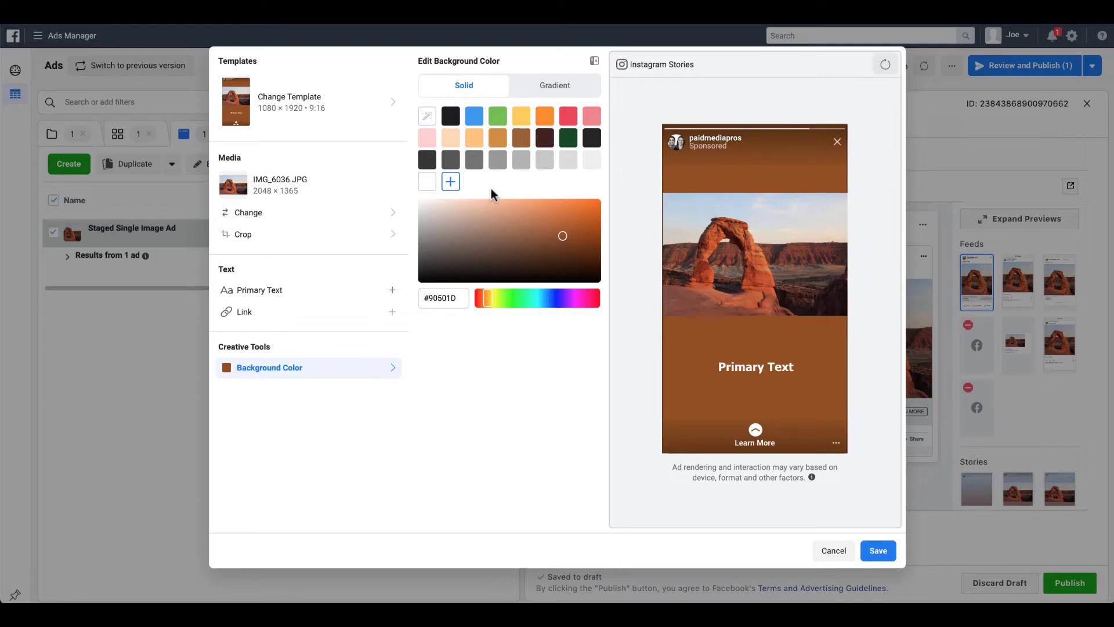
click(427, 118)
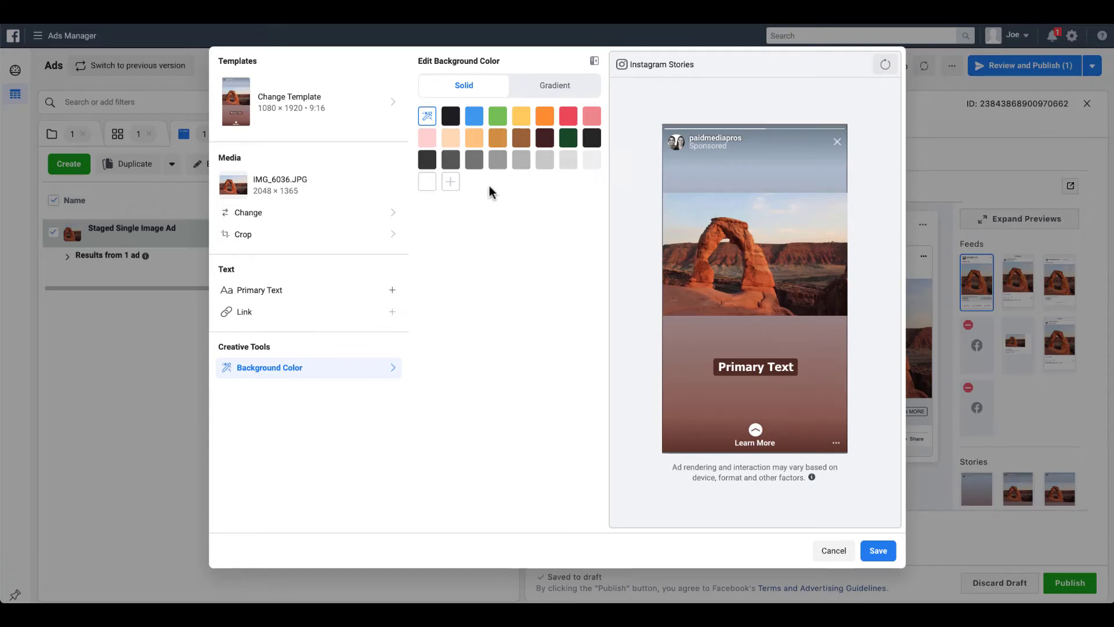
Browse the story templates and apply the one with a light-blue diagonal background and a highlighted headline below the image
click(383, 110)
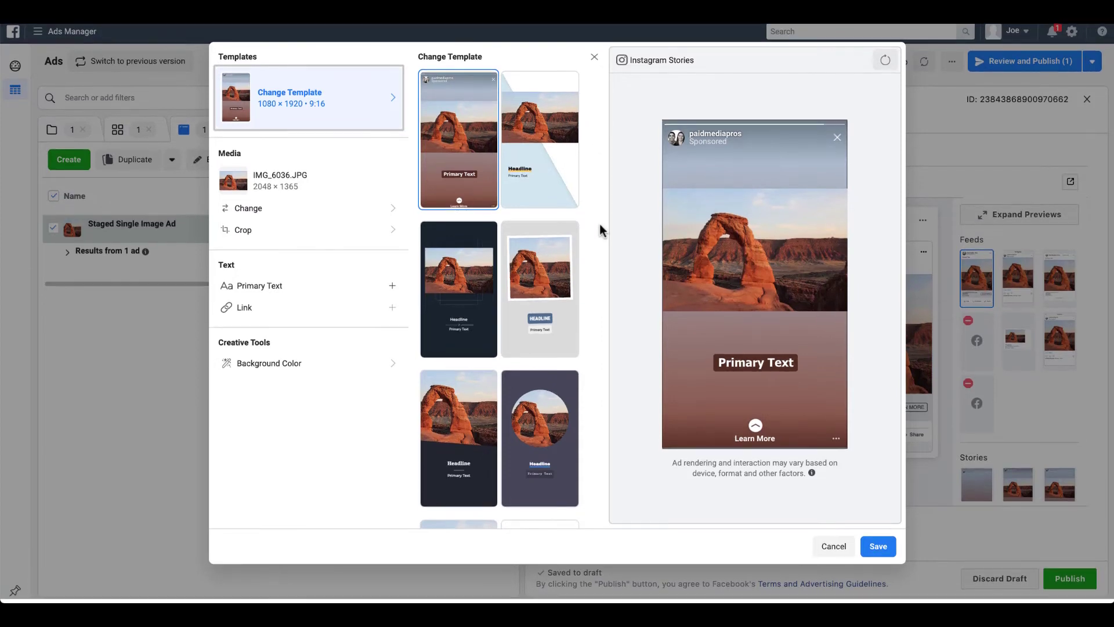
scroll(549, 354, down, 1)
scroll(549, 354, down, 4)
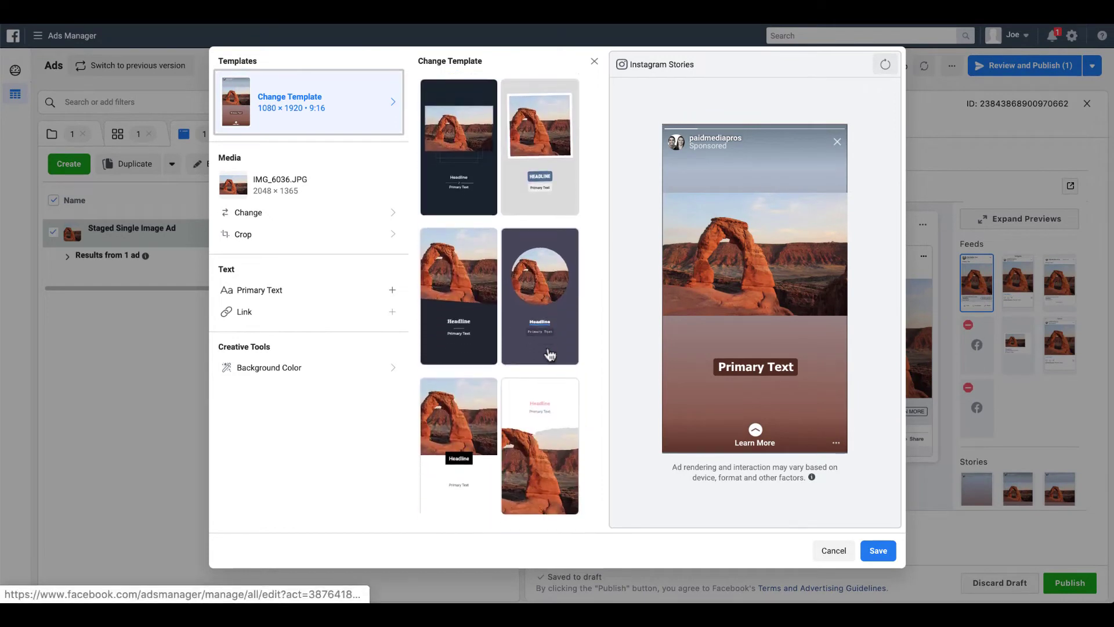
scroll(550, 354, down, 1)
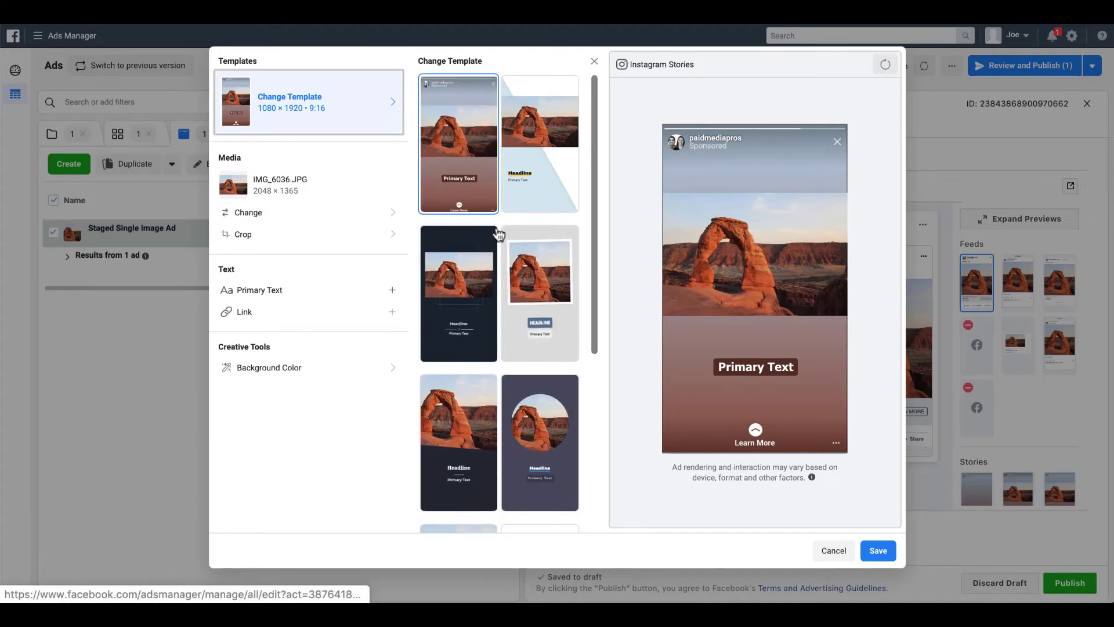
click(526, 203)
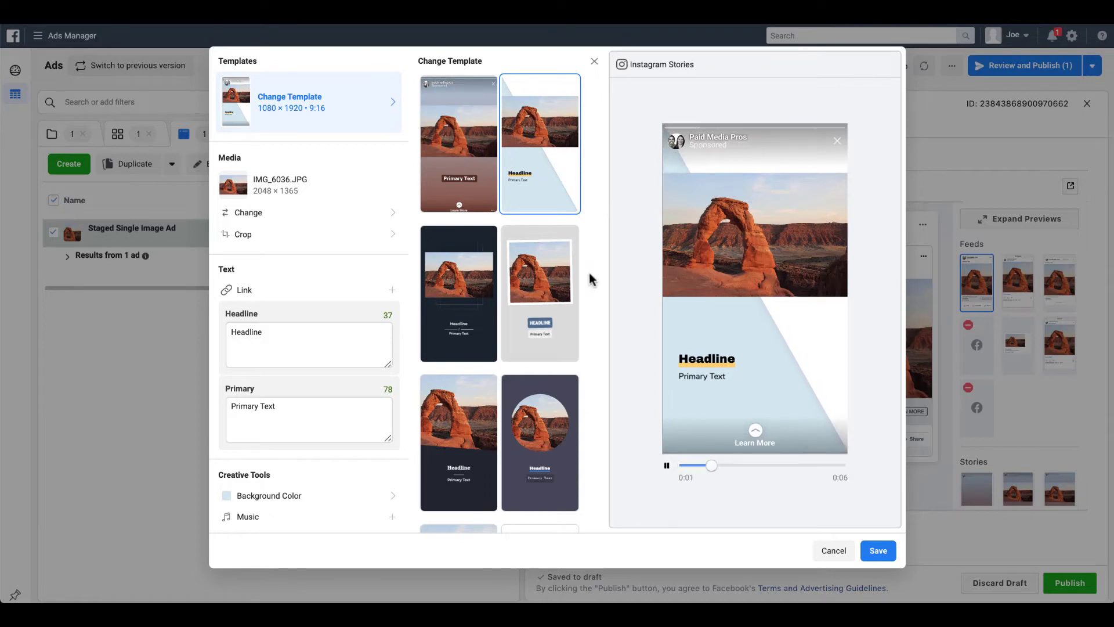
scroll(590, 367, down, 3)
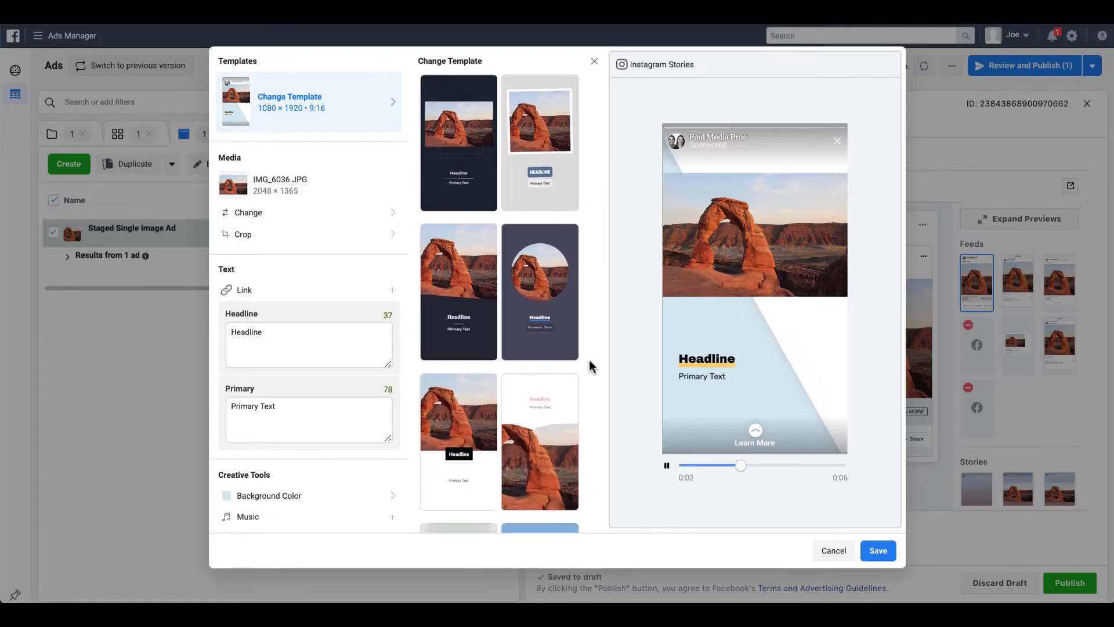
scroll(590, 360, up, 3)
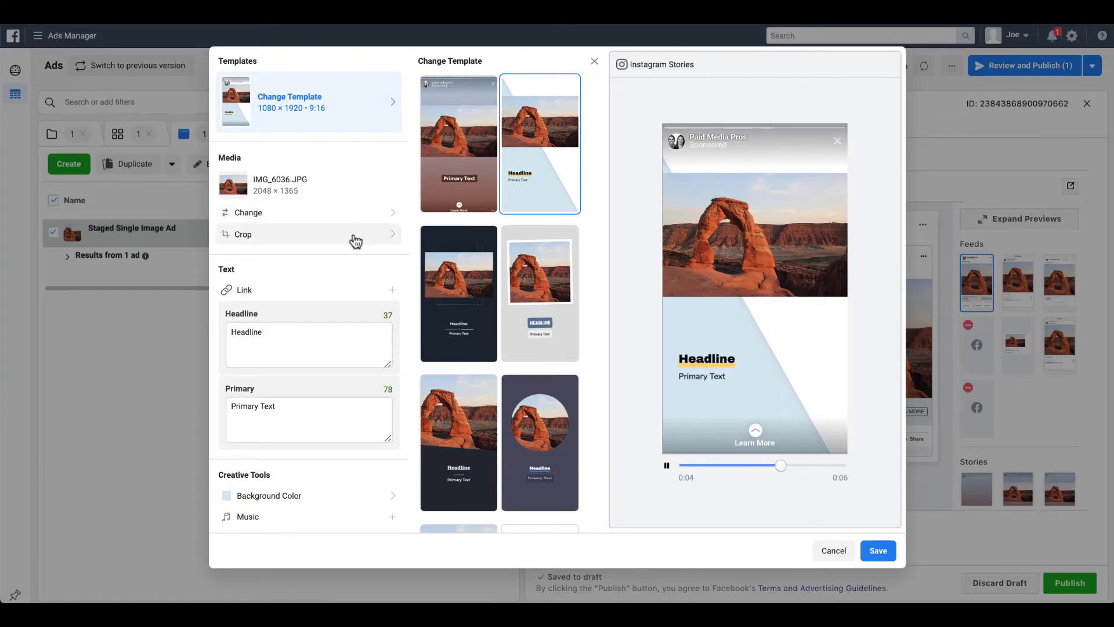
Set the diagonal template's background color to red
scroll(384, 265, down, 1)
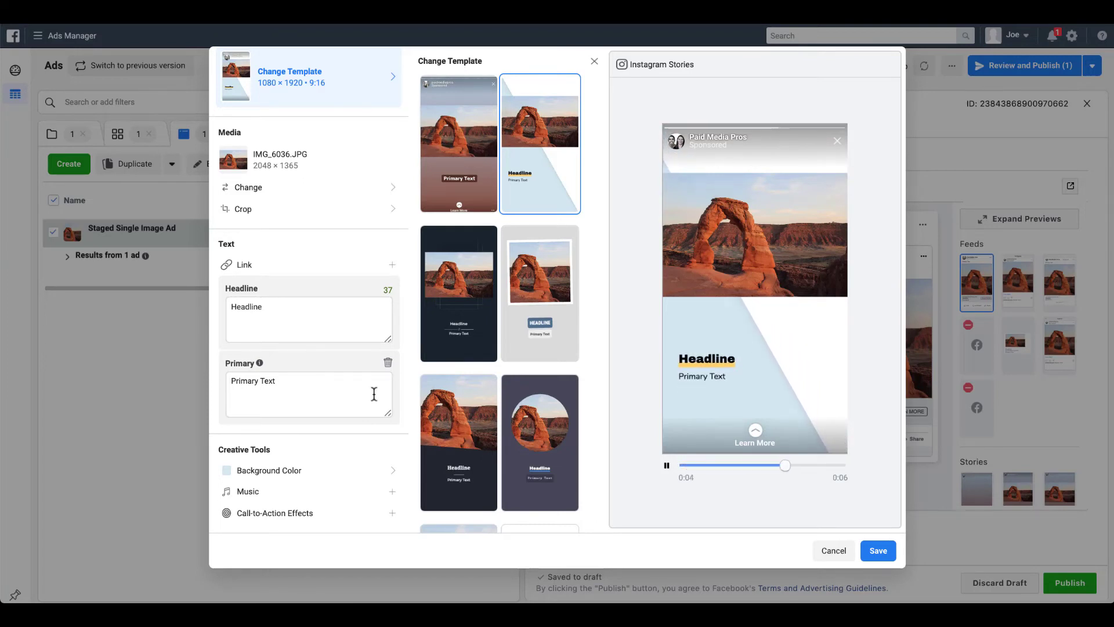
click(333, 477)
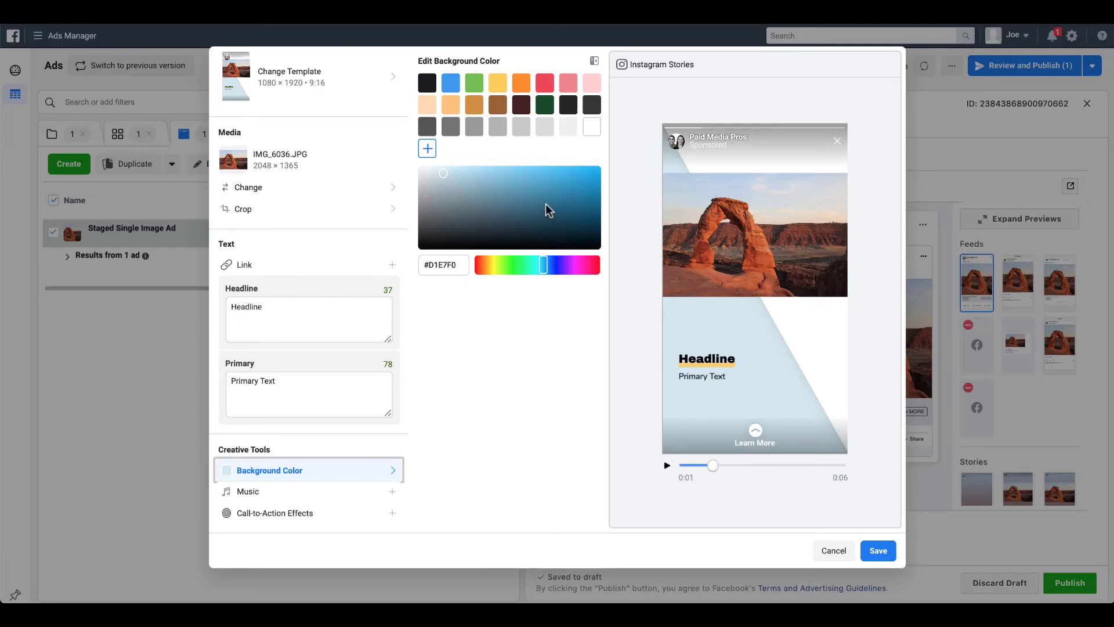
click(544, 83)
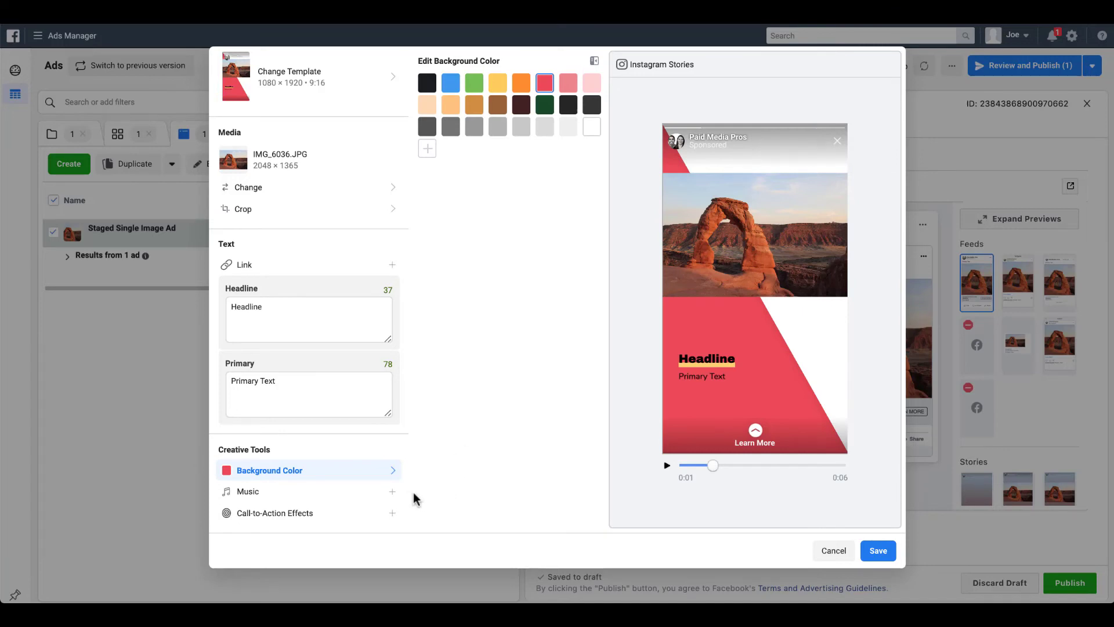
Try the tracks Bloom and Brain Eater as the story's music and select Bloom, keeping the mood filter at All Moods
key(XF86AudioRaiseVolume)
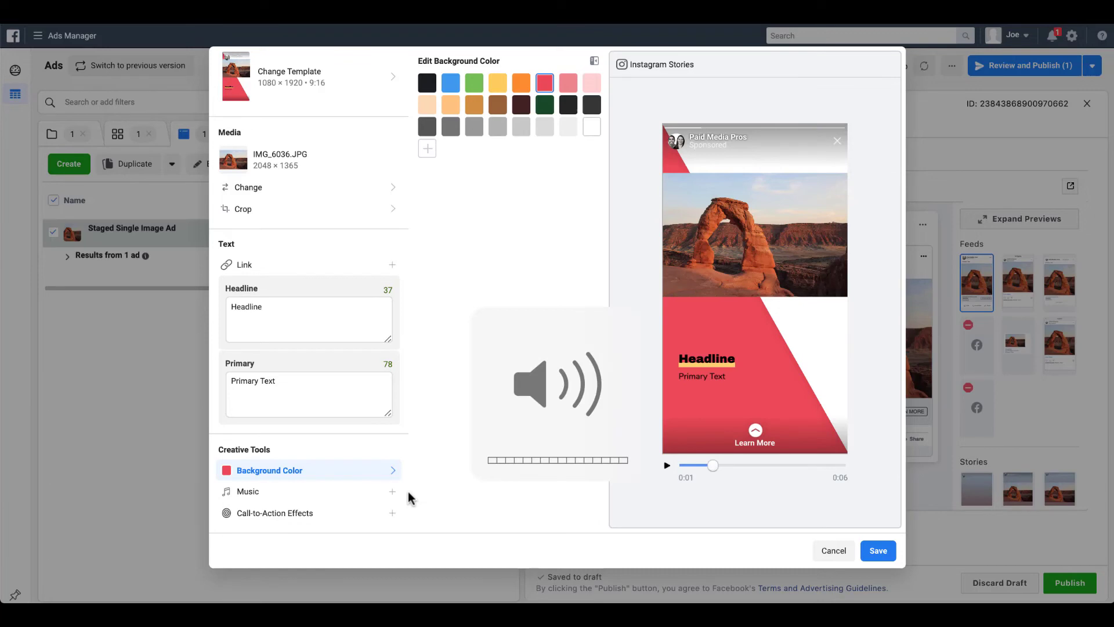
key(XF86AudioRaiseVolume)
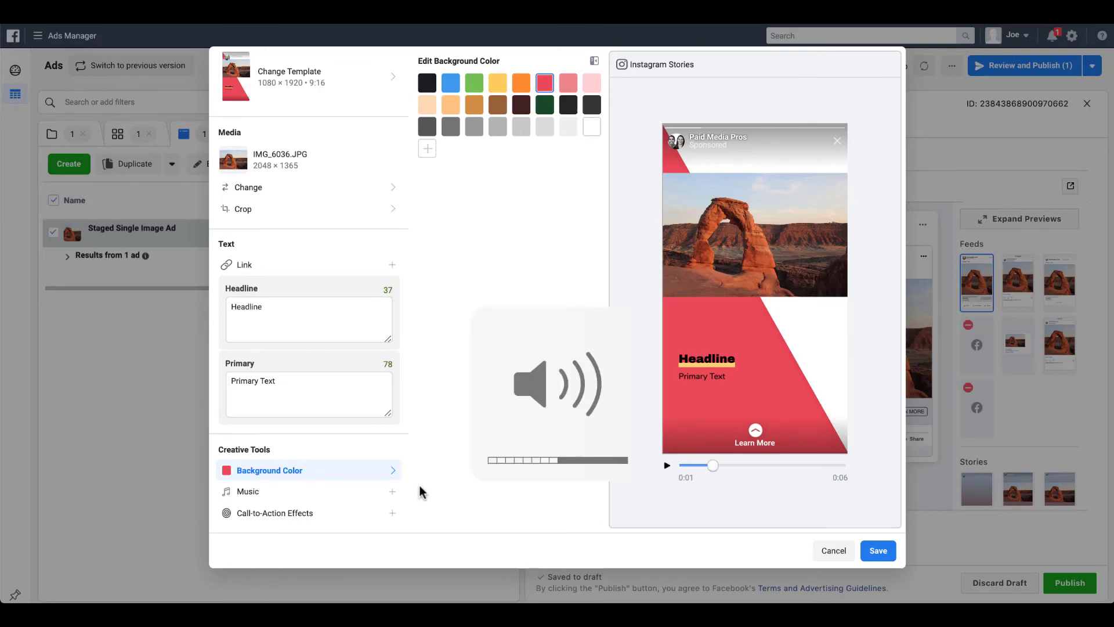
click(365, 495)
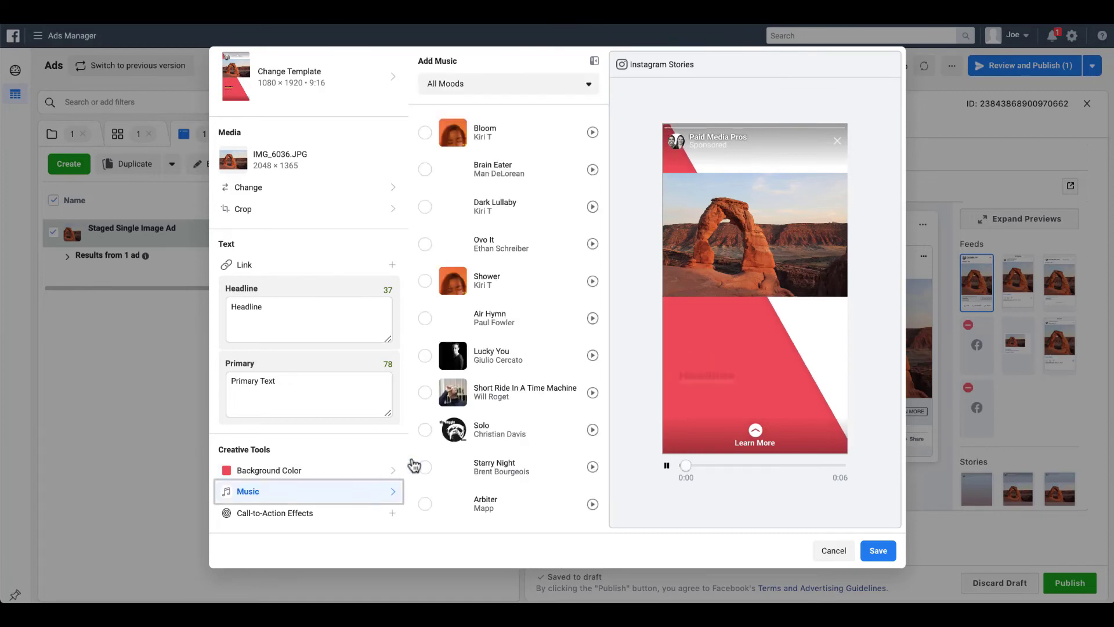
click(589, 90)
scroll(541, 167, down, 1)
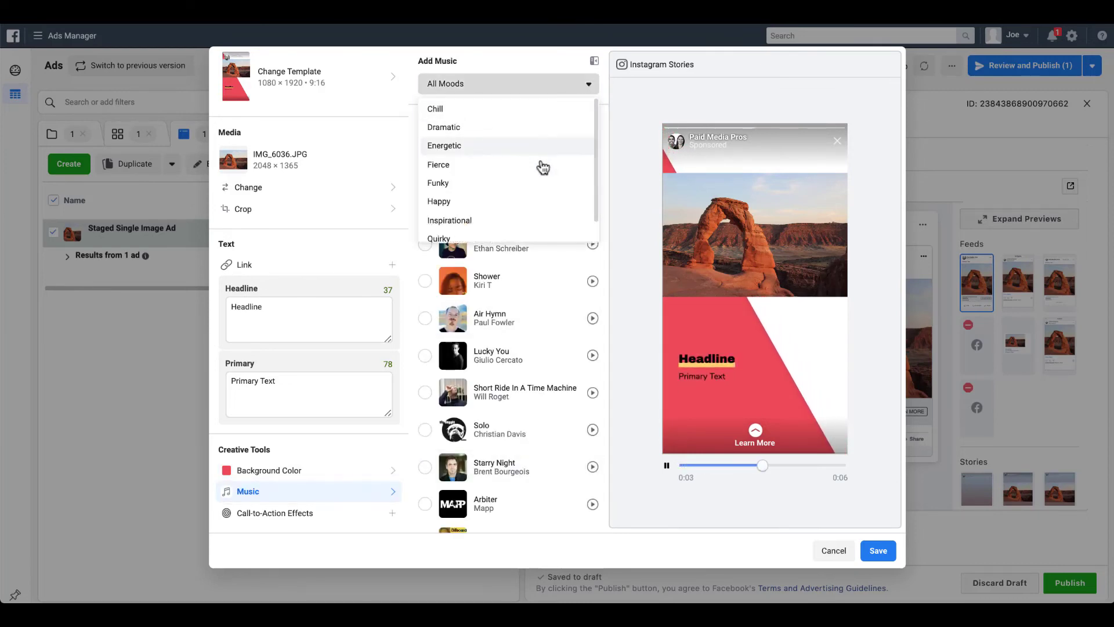
scroll(542, 166, up, 1)
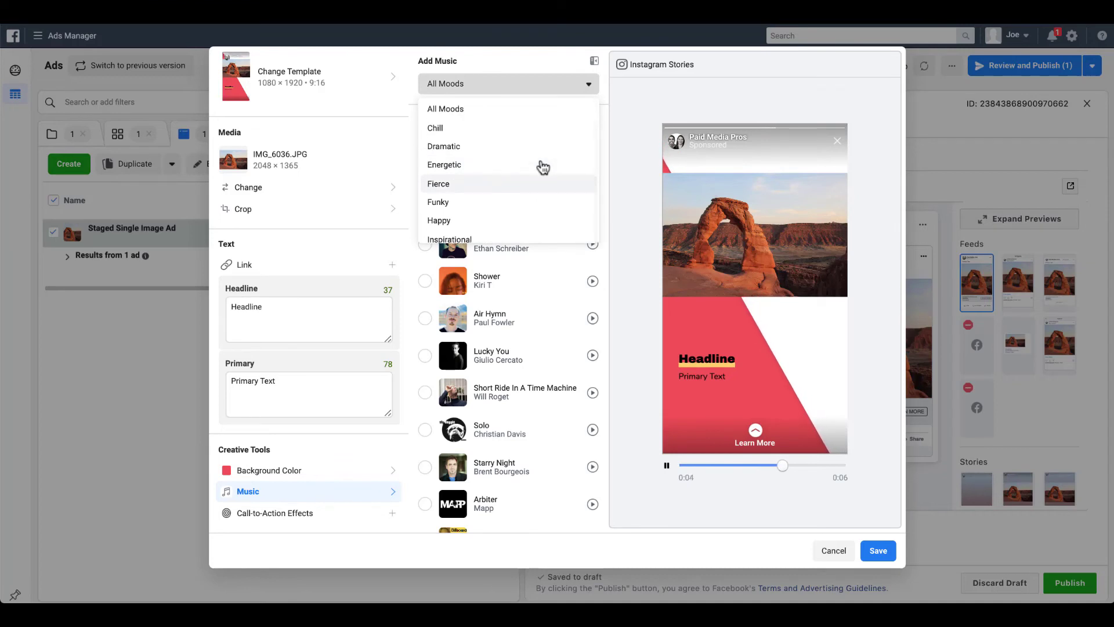
click(580, 104)
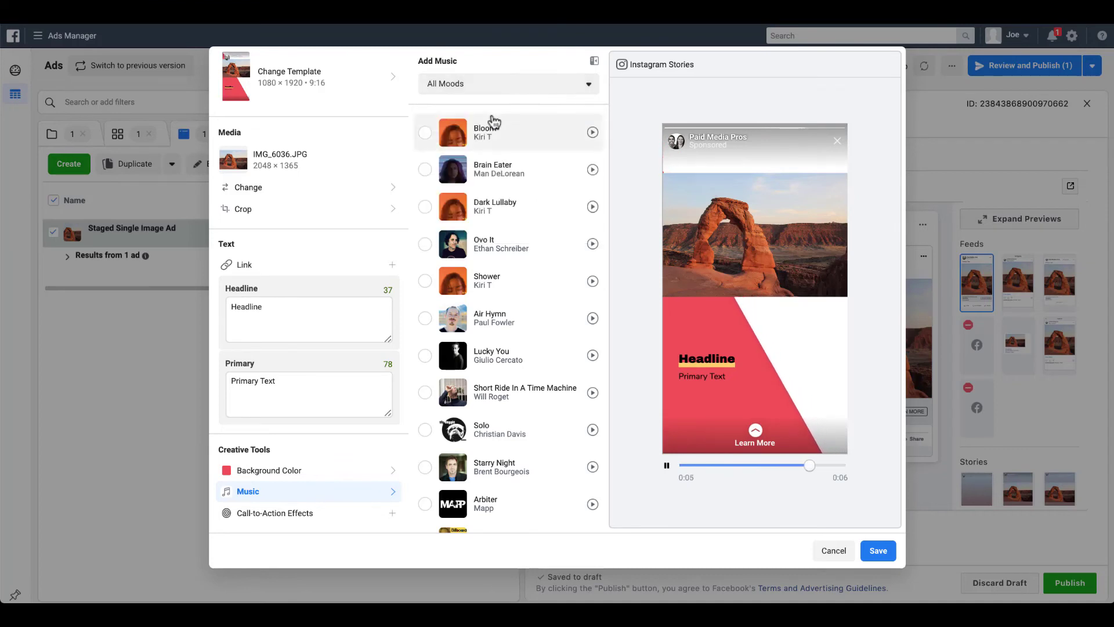
click(424, 136)
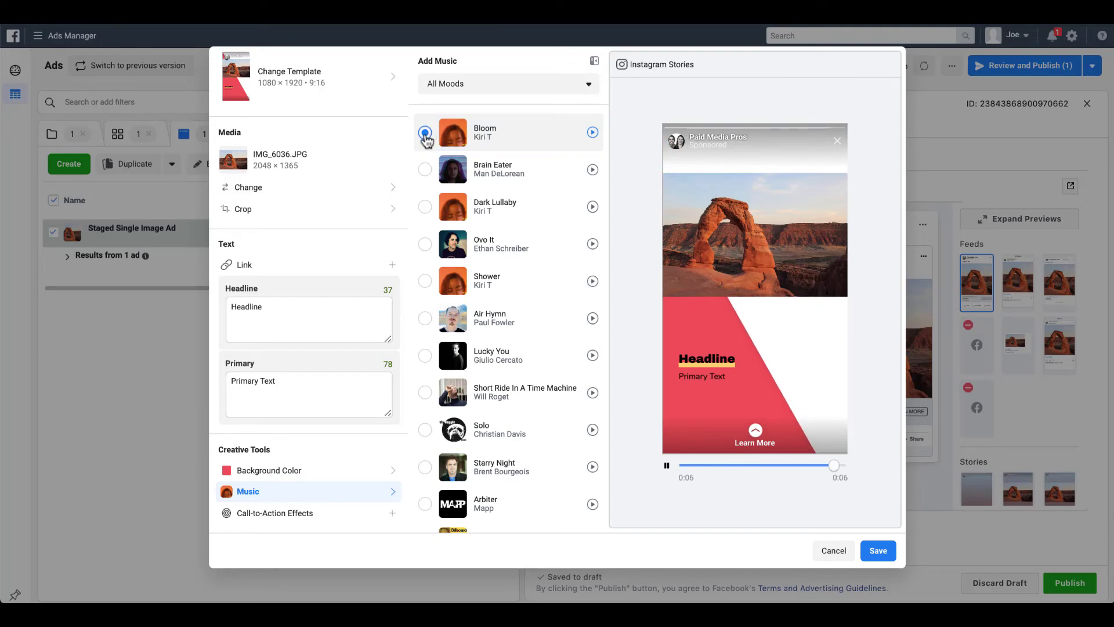
click(425, 169)
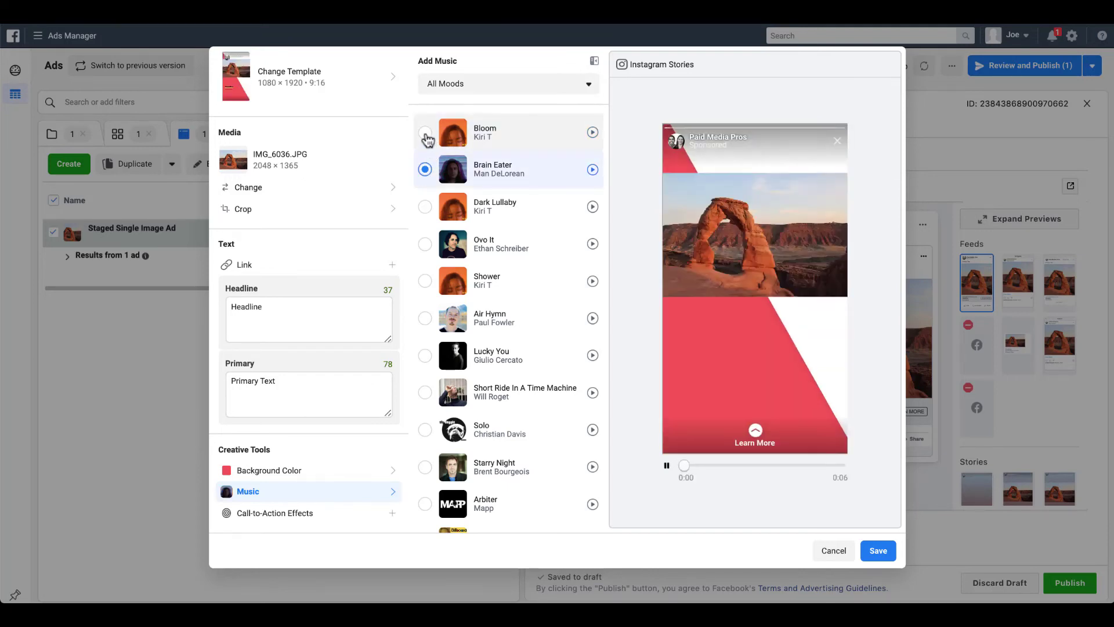
click(426, 135)
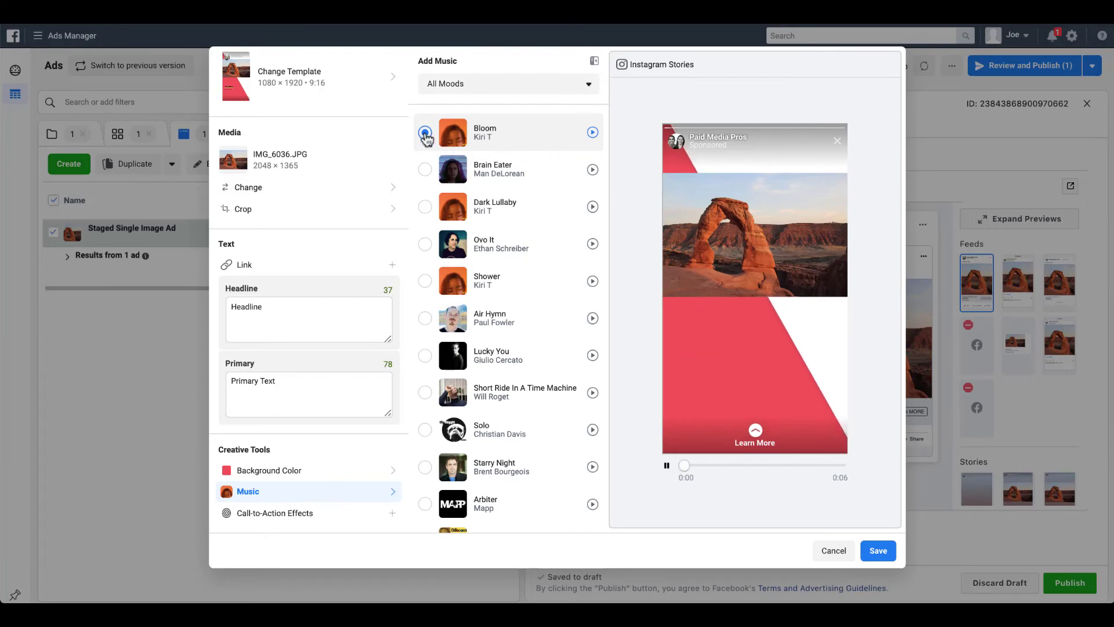
Remove the Bloom music track from the story and reopen the music choices
click(336, 472)
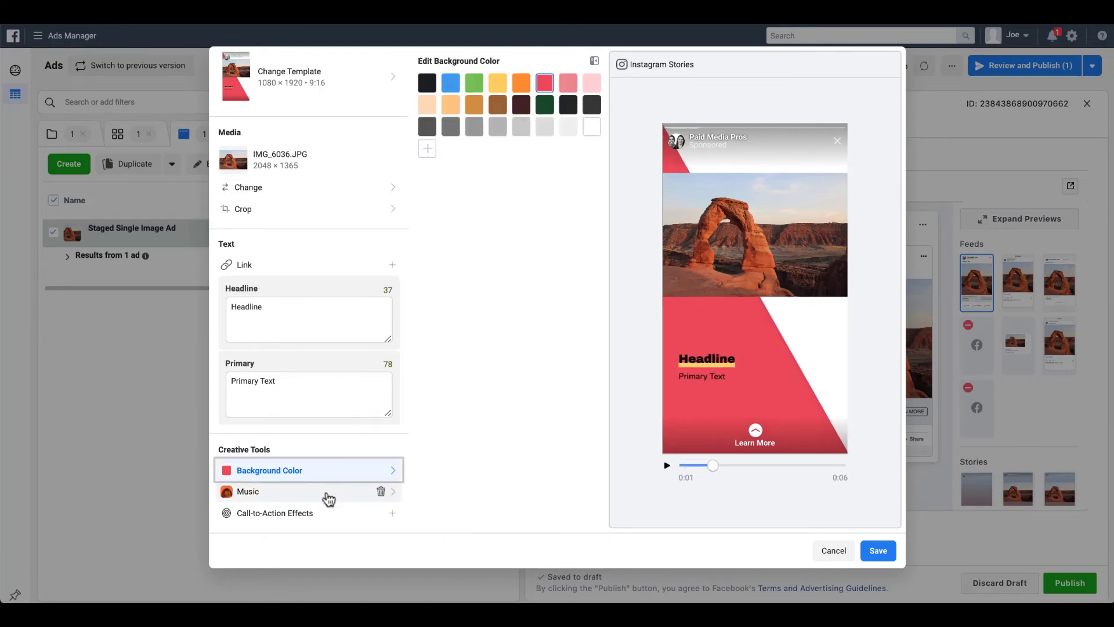
click(381, 492)
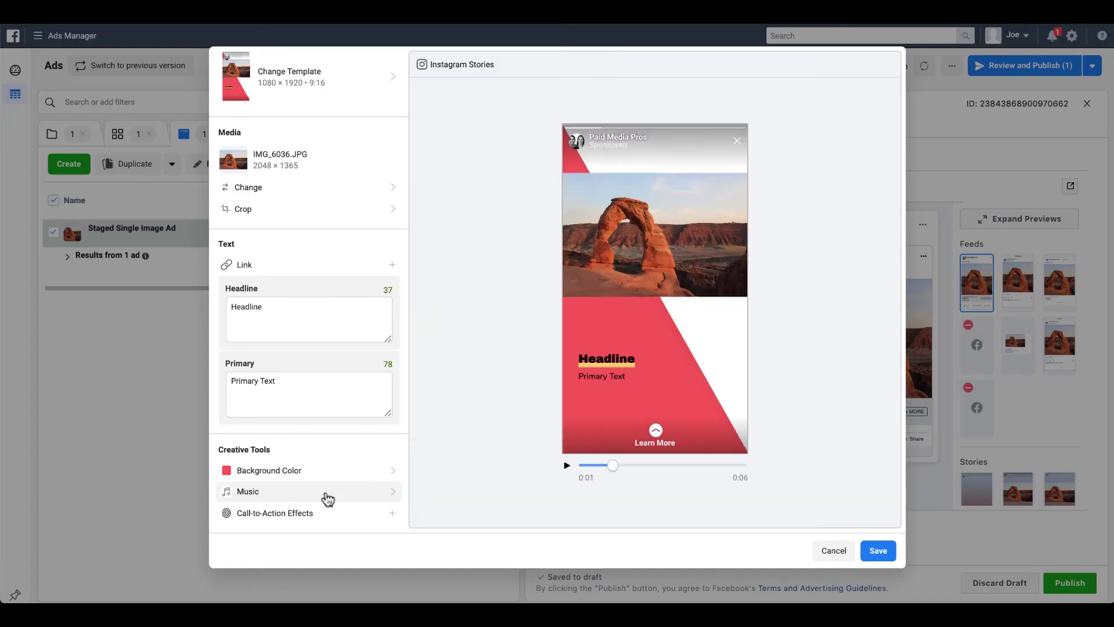
click(327, 498)
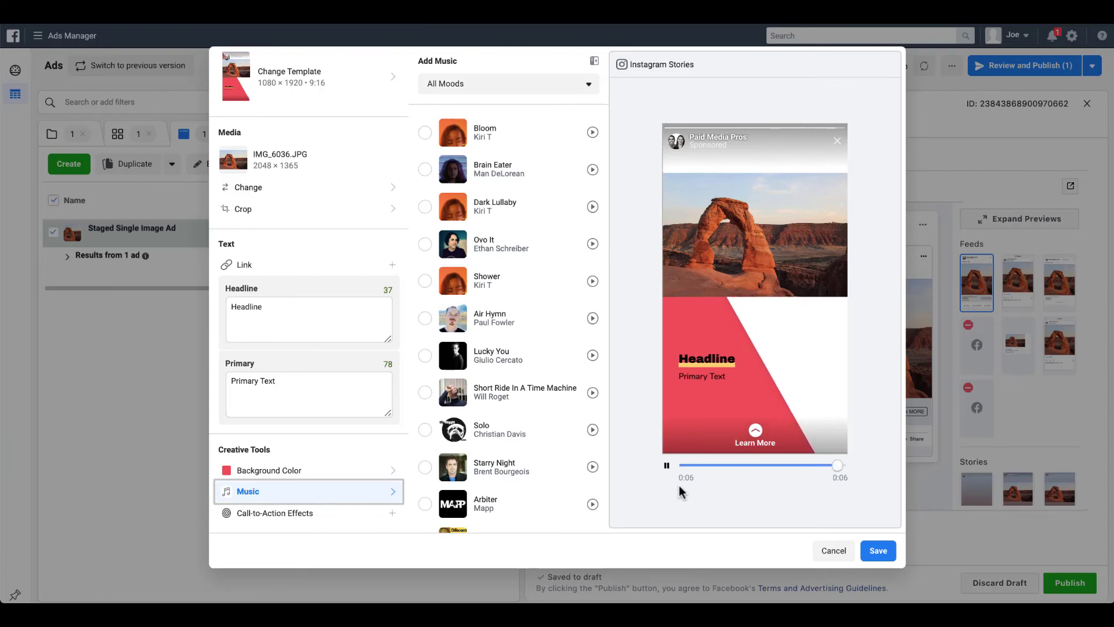
Try the radiating-lines call-to-action effect in black with its custom color options open, and discard the Instagram Stories customization
click(305, 518)
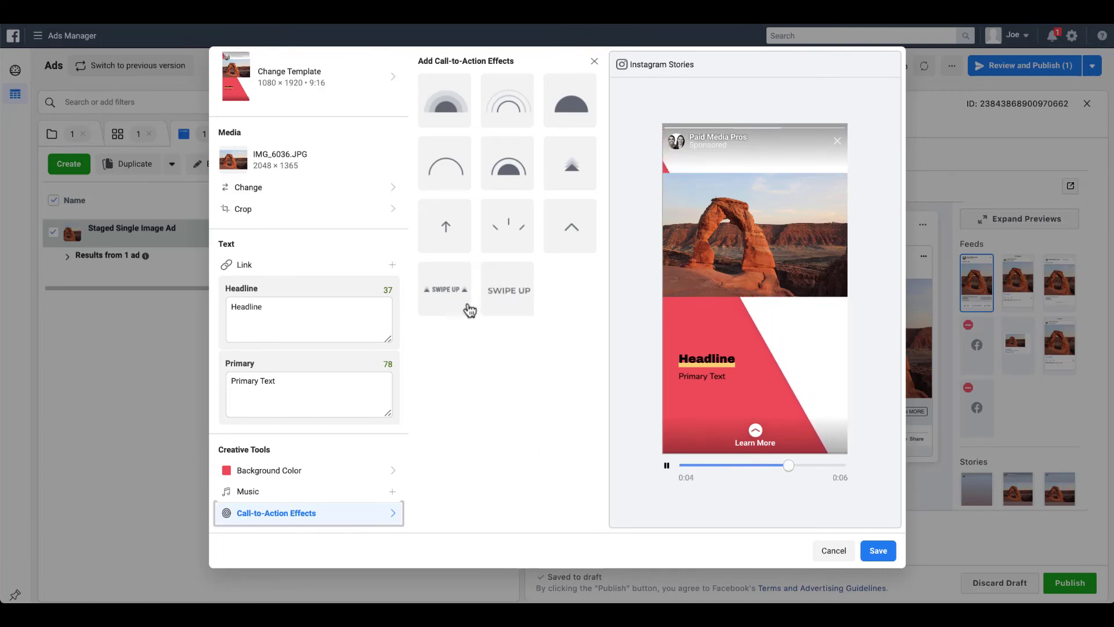
click(447, 248)
click(507, 226)
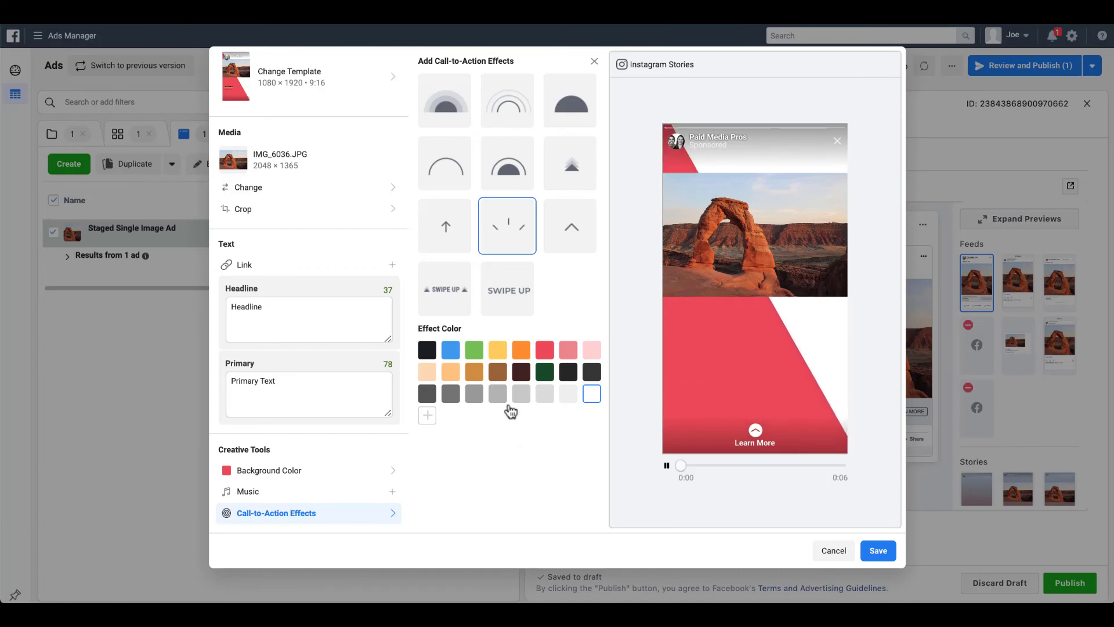
click(430, 351)
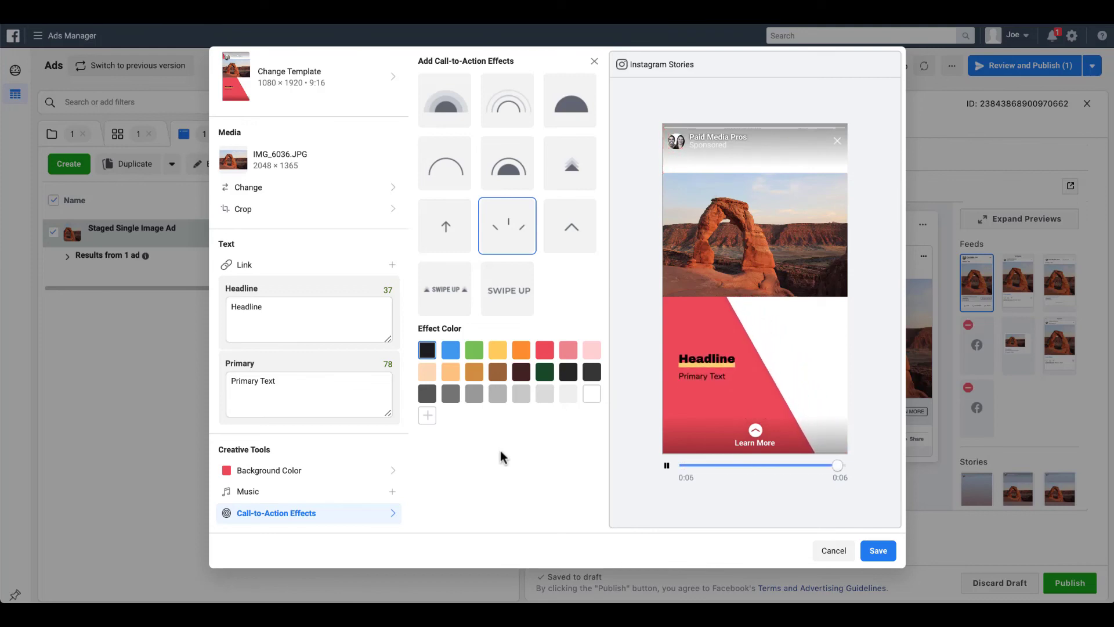
click(427, 415)
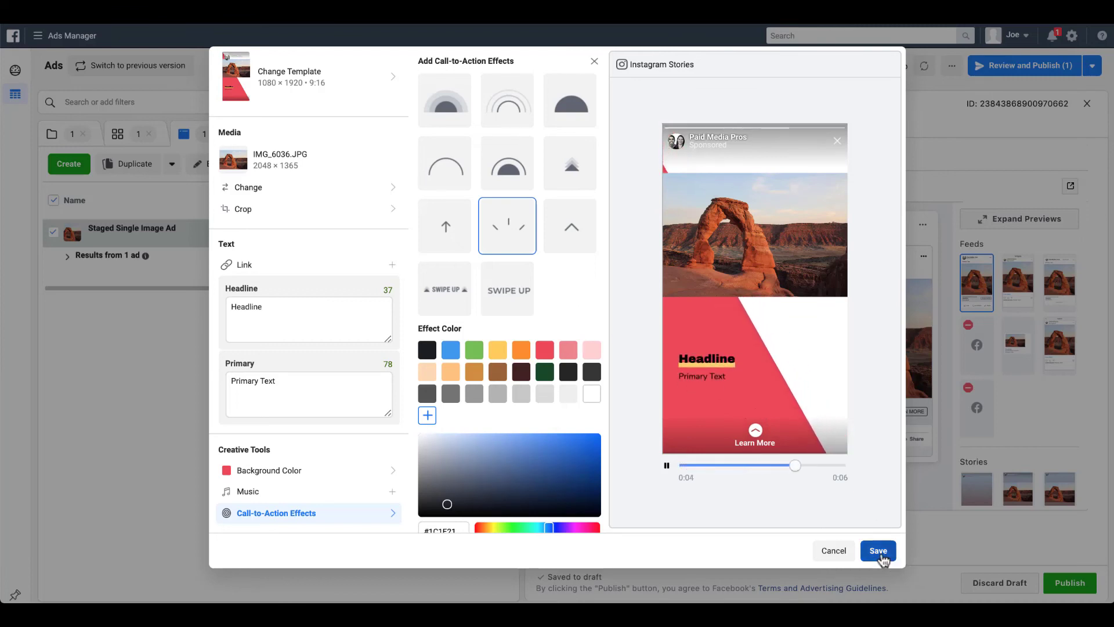
click(848, 554)
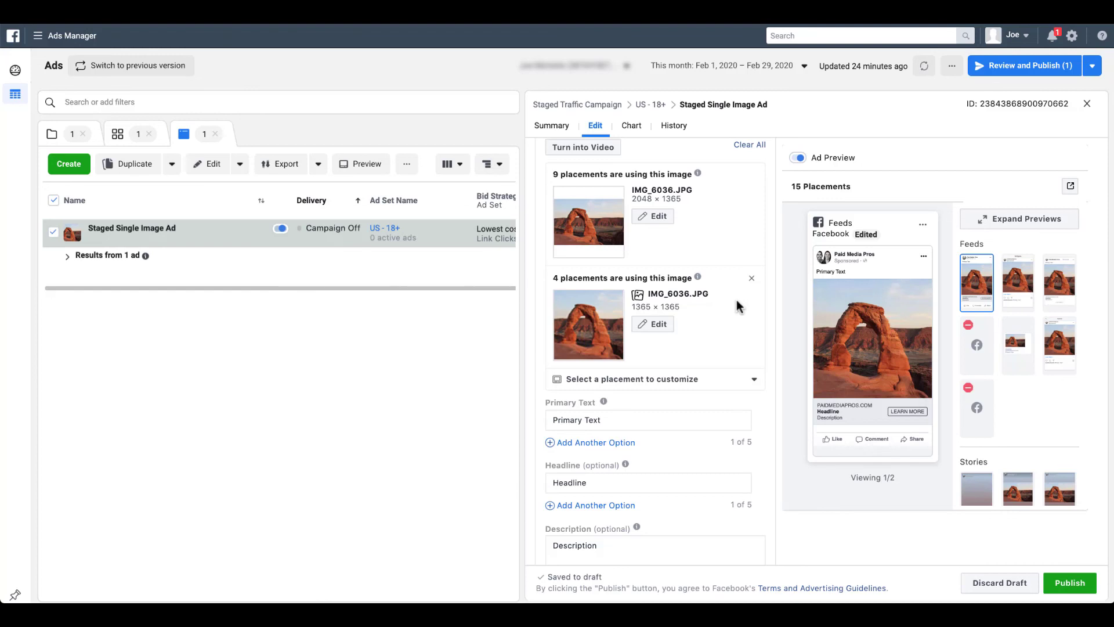
Remove the square 1365 × 1365 image customization from the ad, and check which placements use the original image
click(653, 325)
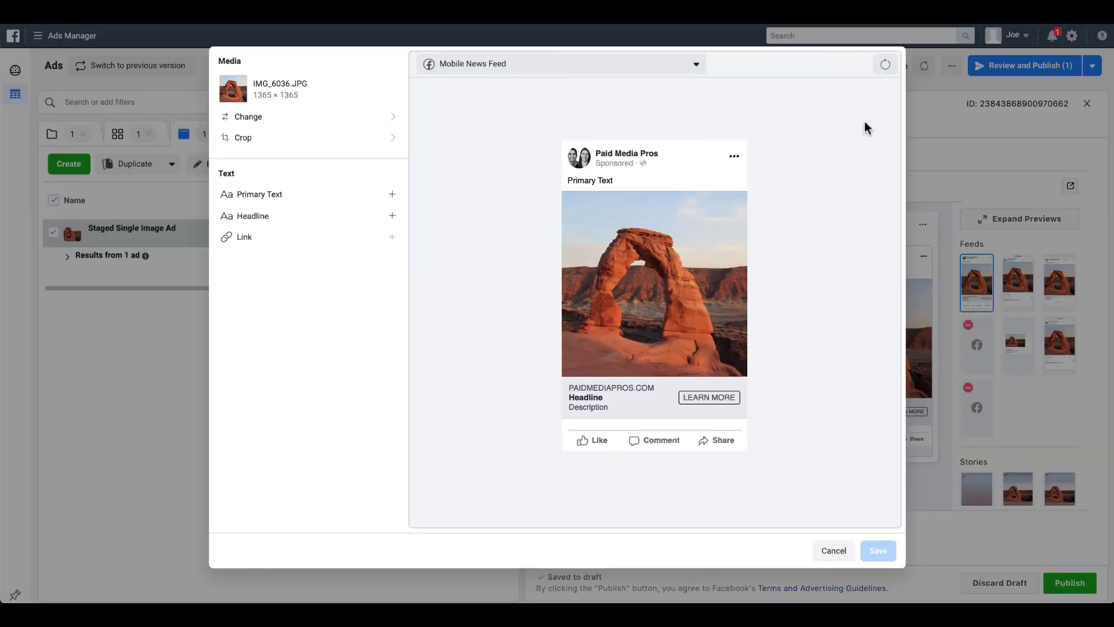
click(836, 550)
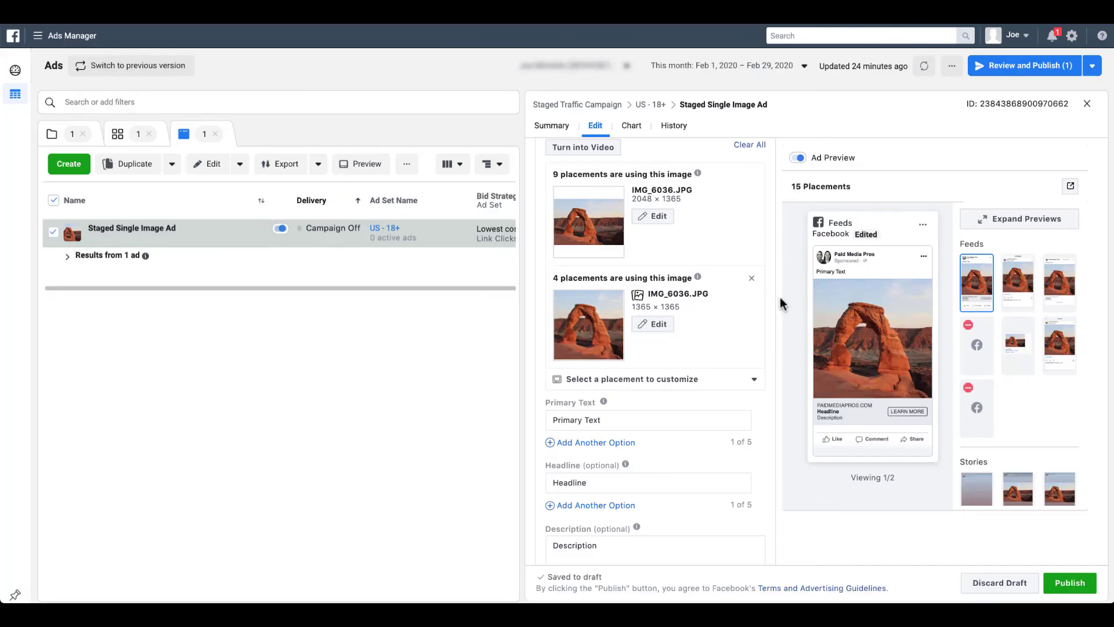
click(752, 281)
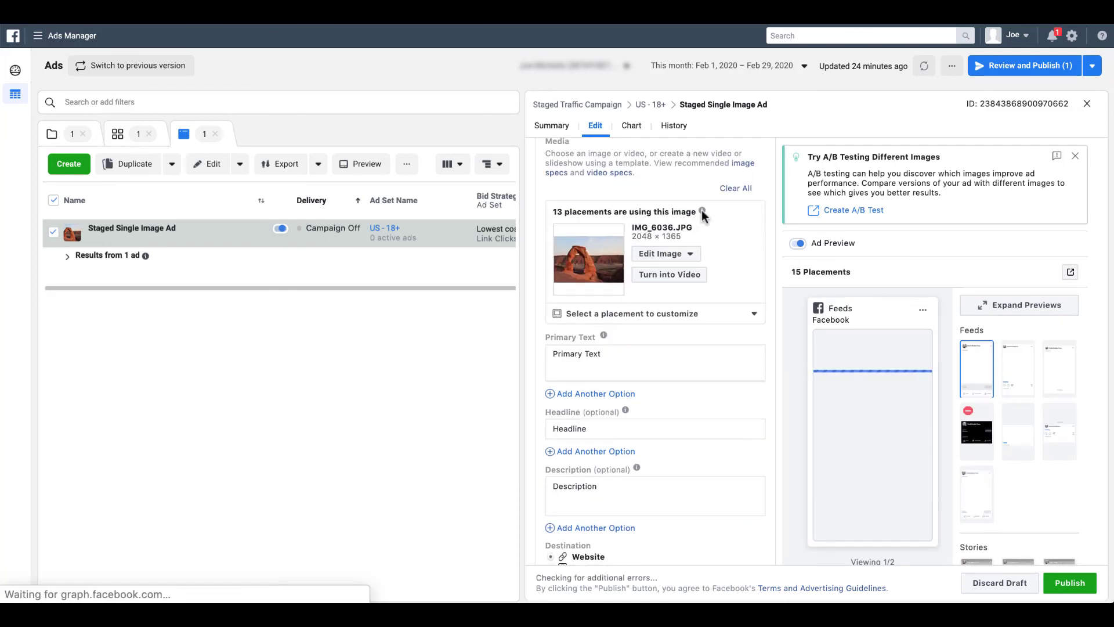
mouse_move(701, 210)
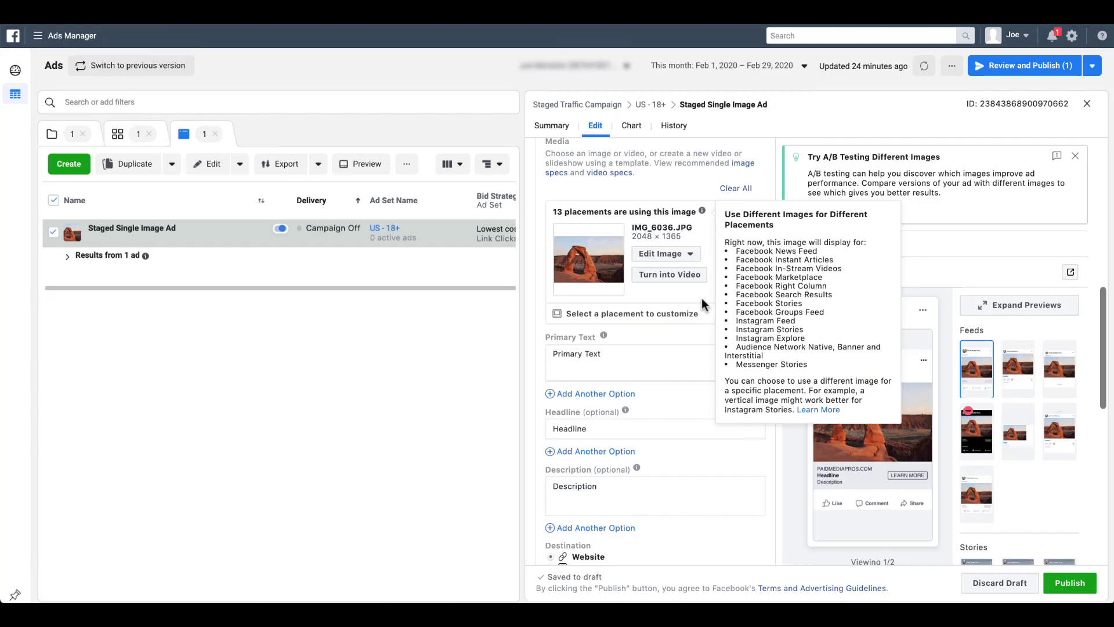